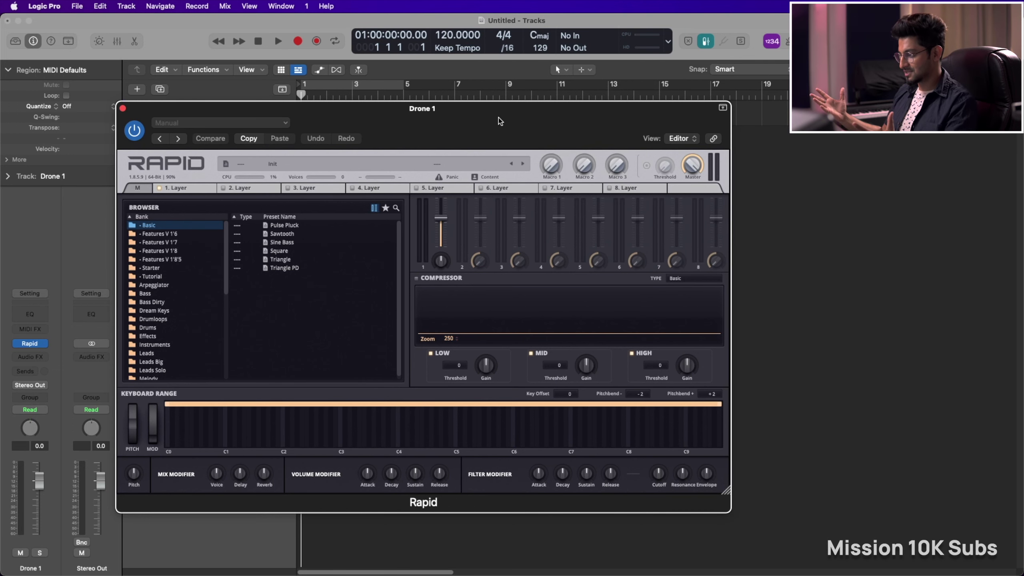
# Open the sound library for OSC A on layer 1 and switch to the SUNTYD Granular Elements library.
pyautogui.click(190, 191)
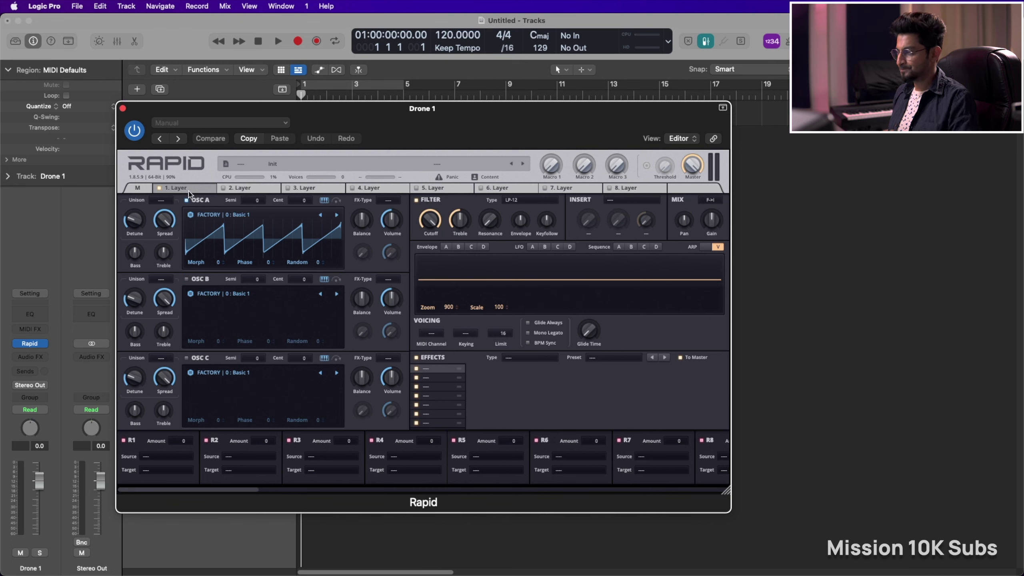
pyautogui.click(207, 219)
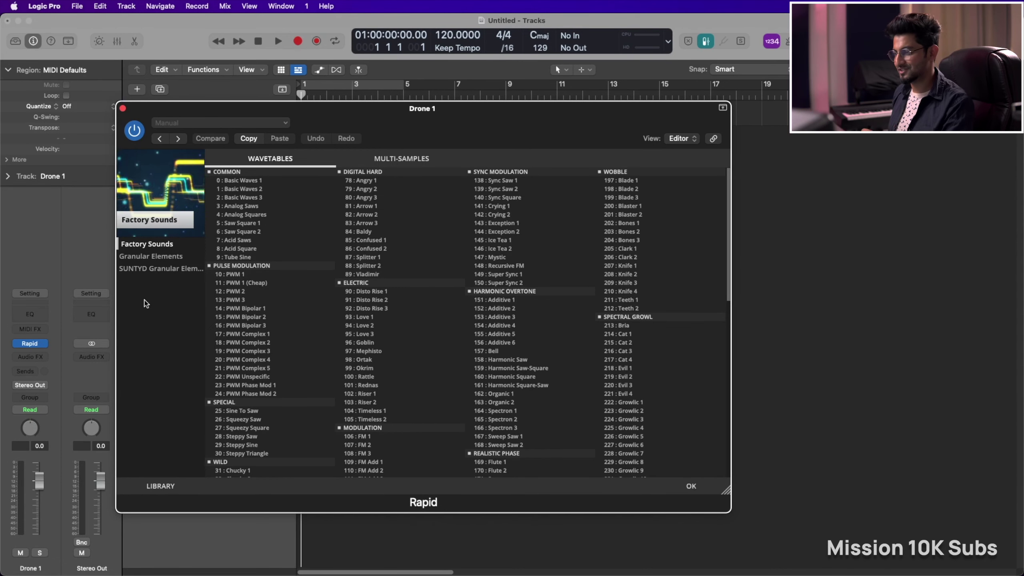
pyautogui.click(154, 258)
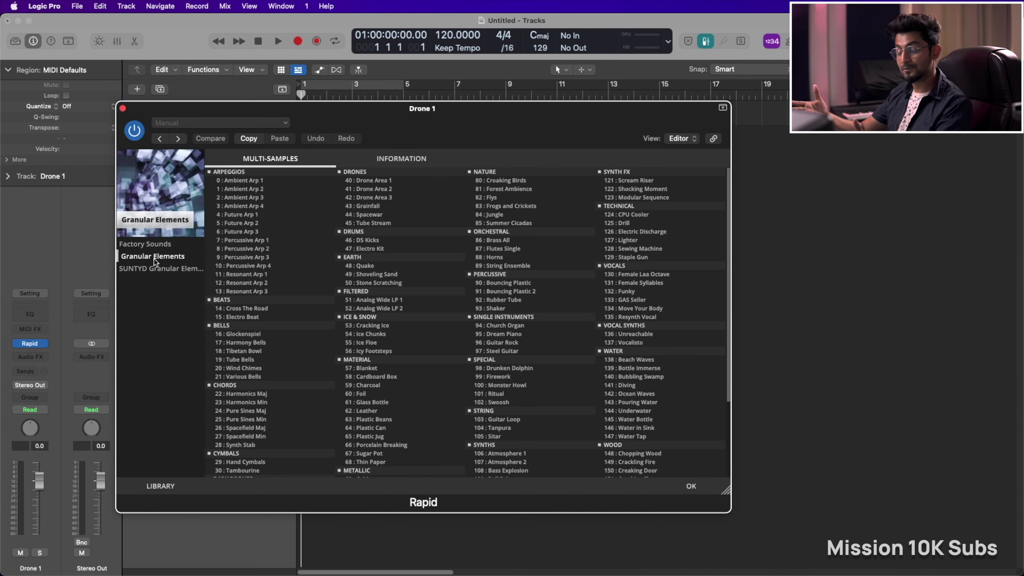
pyautogui.click(158, 268)
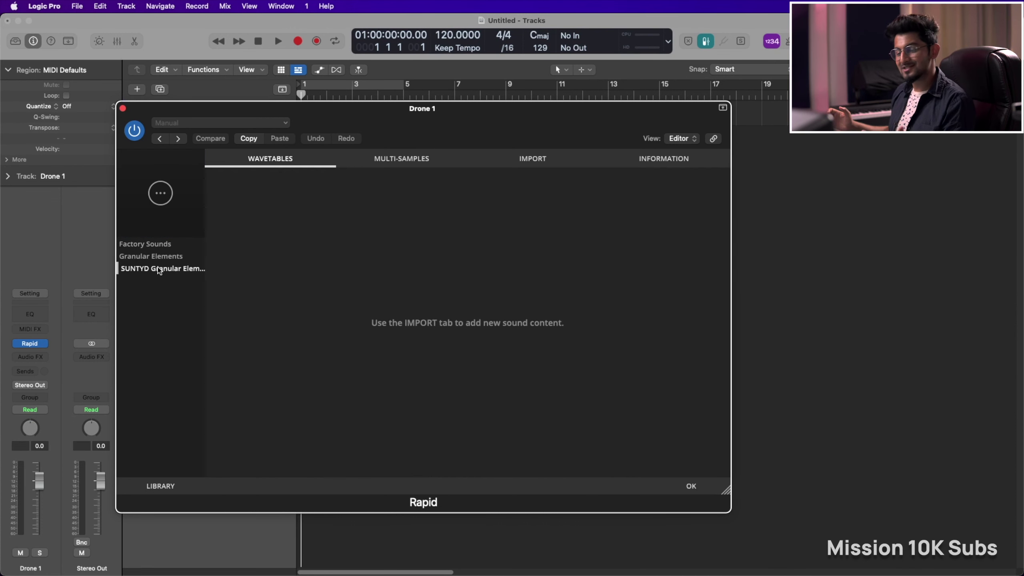
# Import Chinese Instrument.wav from the file browser as a Resynthesis sample in the COMMON category with root note C4.
pyautogui.press('o')
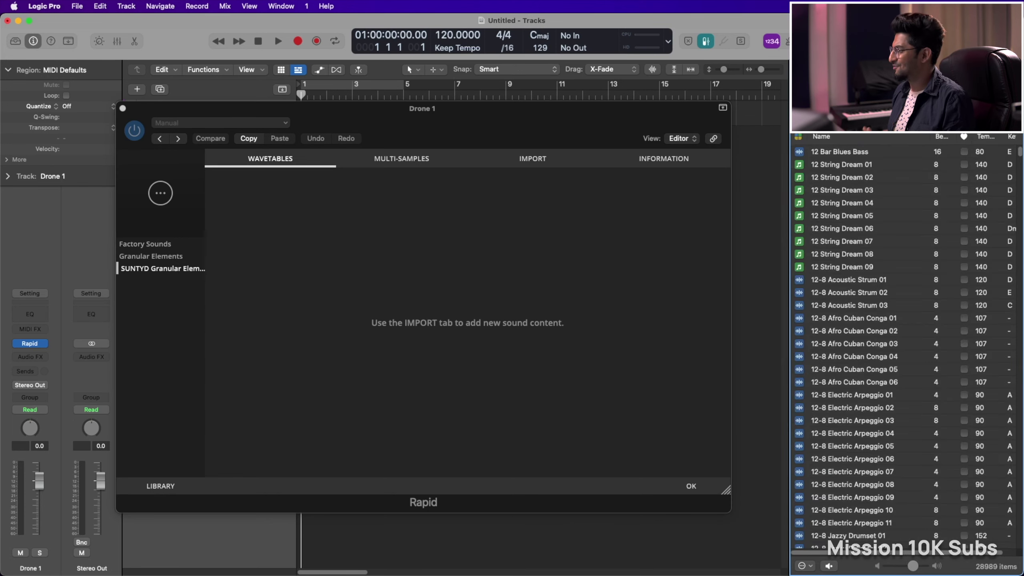
pyautogui.press('f')
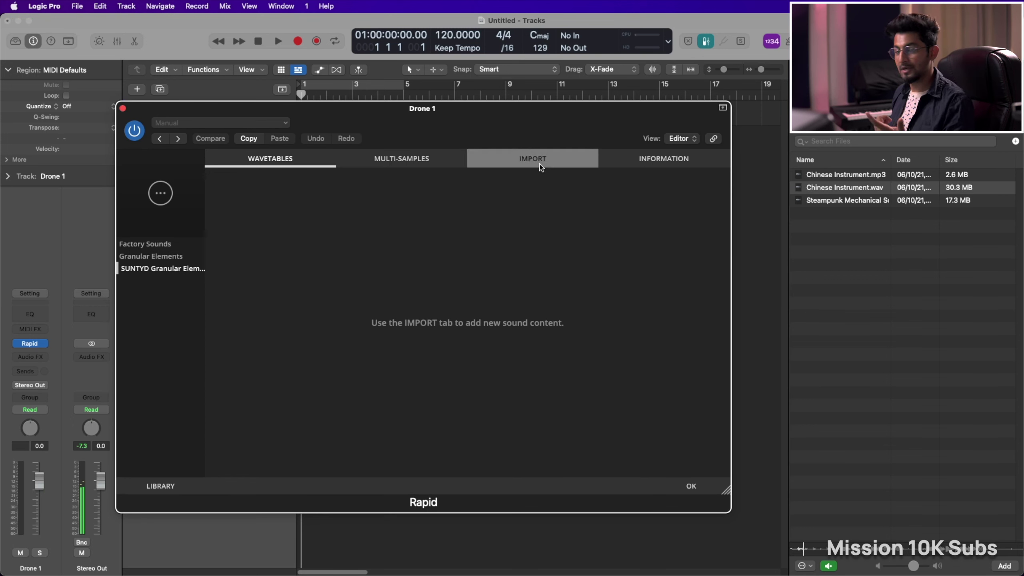
pyautogui.click(541, 167)
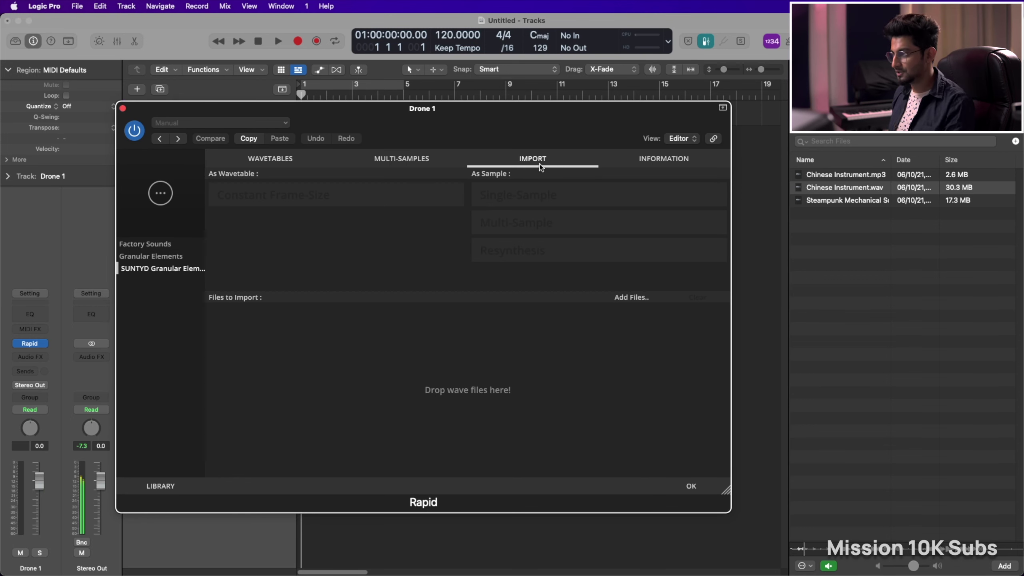
pyautogui.moveTo(844, 187); pyautogui.dragTo(494, 395)
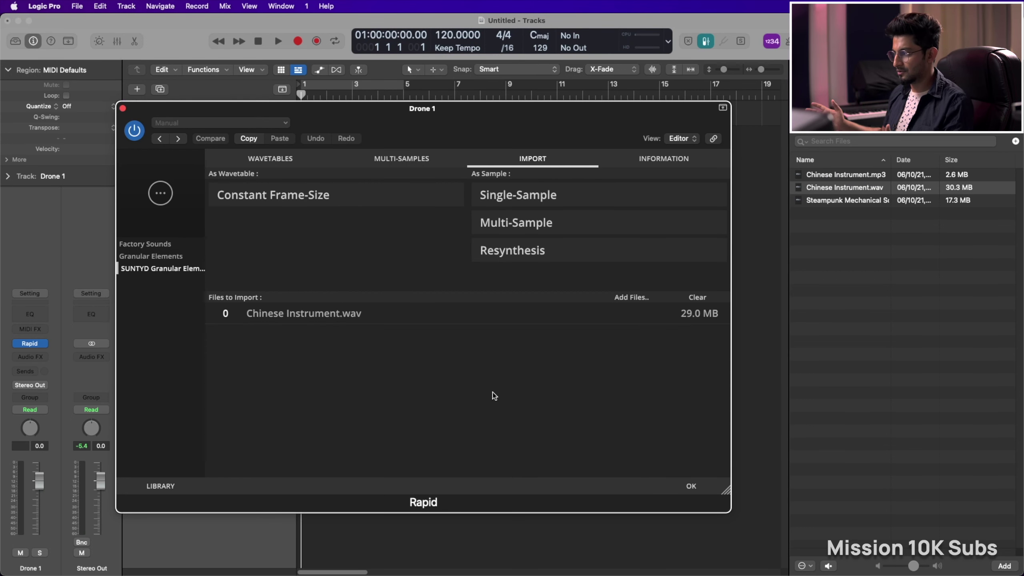
pyautogui.click(505, 257)
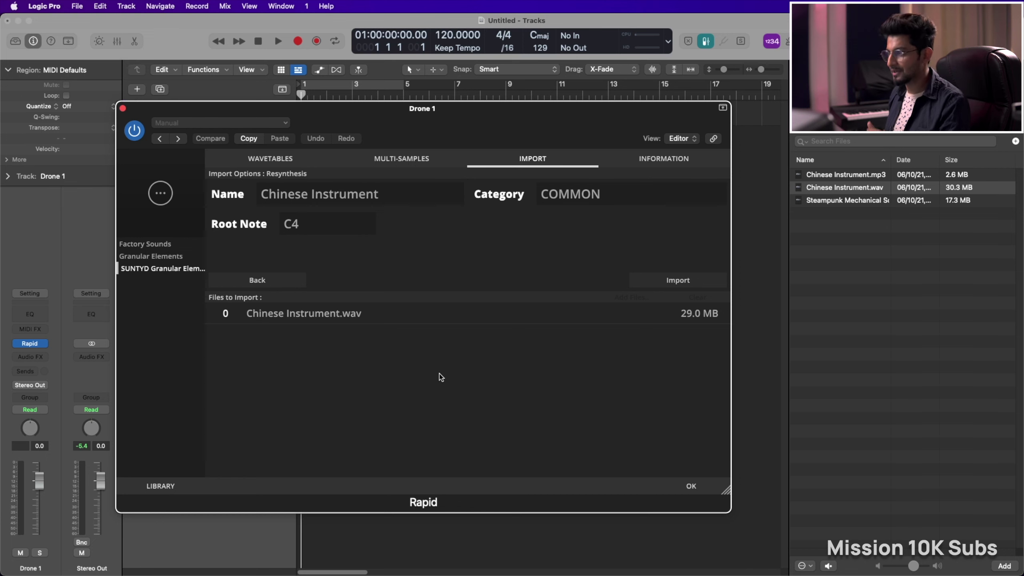
pyautogui.click(697, 285)
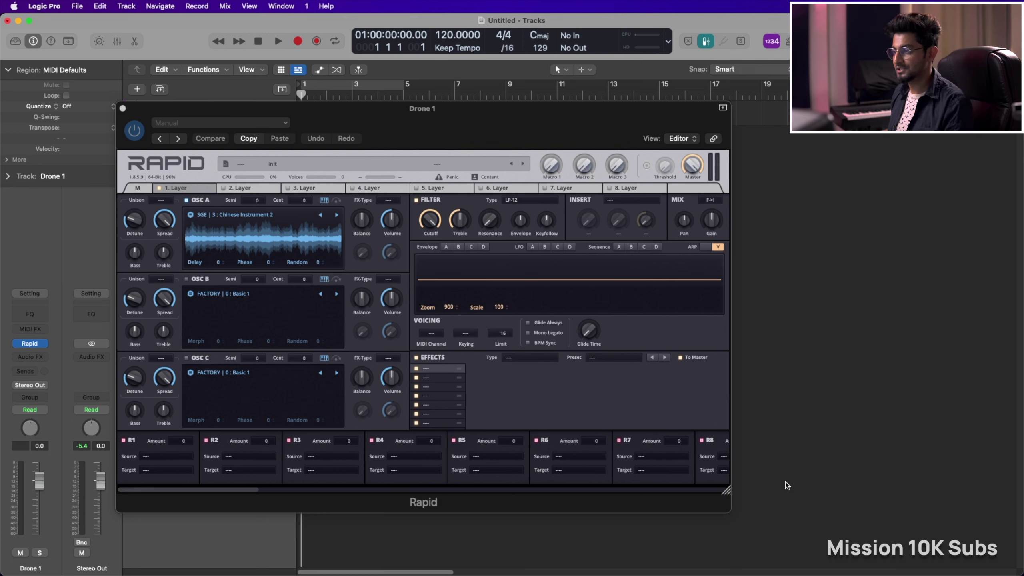
# Set the OSC A FX type to Granular Synthesis.
pyautogui.click(275, 307)
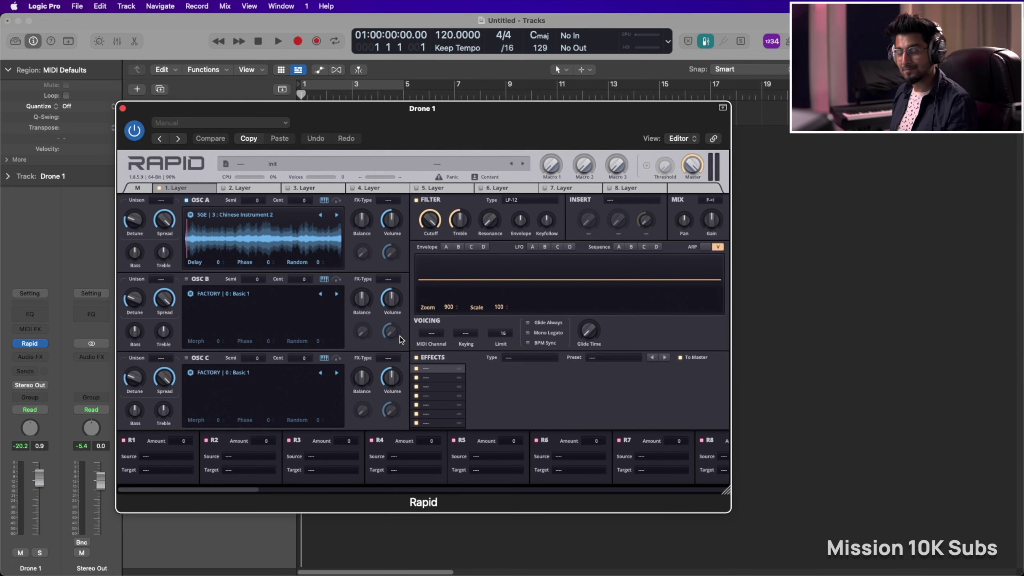
pyautogui.click(389, 201)
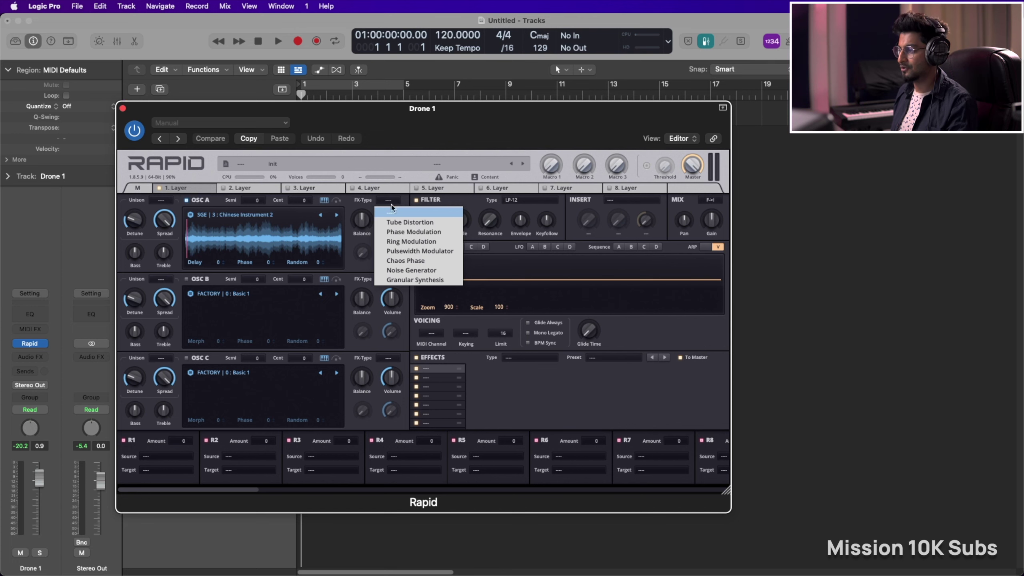
pyautogui.click(414, 280)
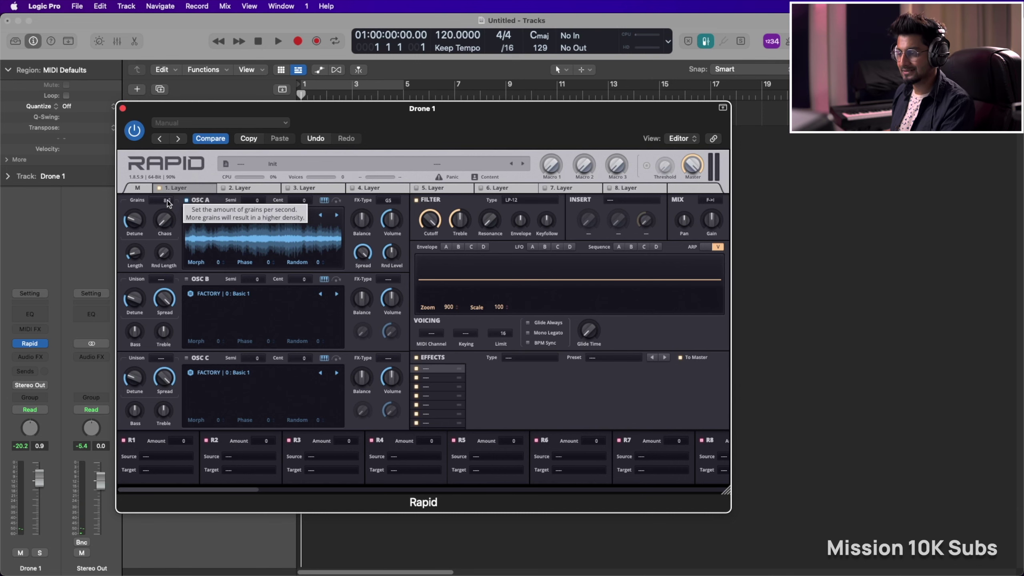
# Set OSC A's grains to 49 and detune to 4.93 cents, and raise the grain length and random length.
pyautogui.moveTo(168, 203); pyautogui.dragTo(167, 194)
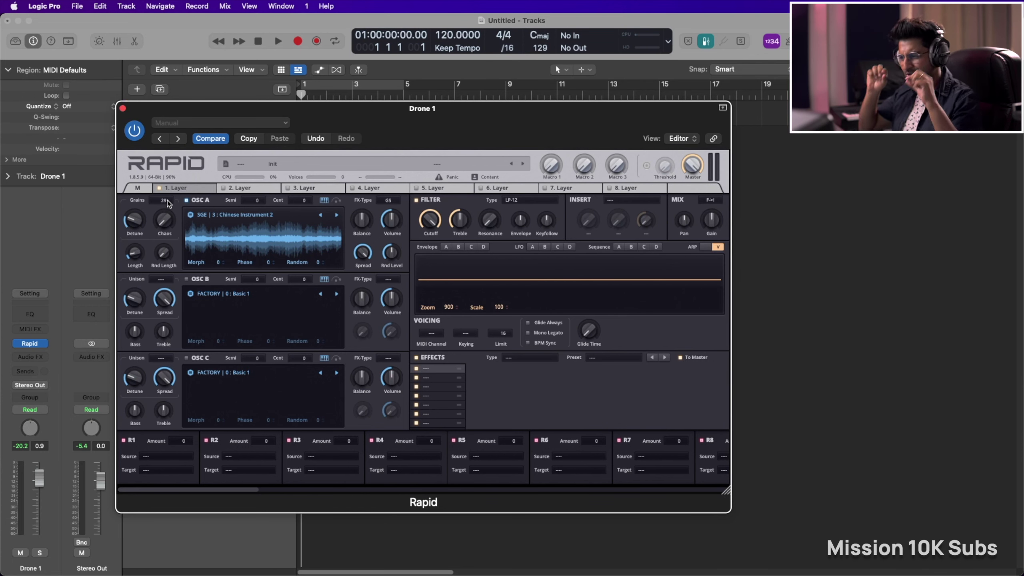
pyautogui.moveTo(161, 201); pyautogui.dragTo(127, 217)
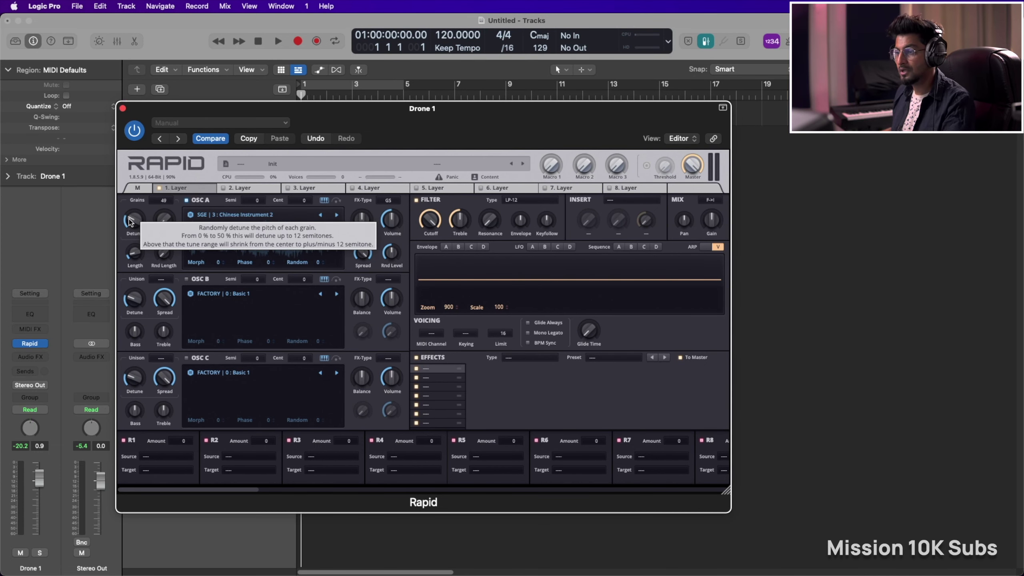
pyautogui.moveTo(130, 221); pyautogui.dragTo(130, 242)
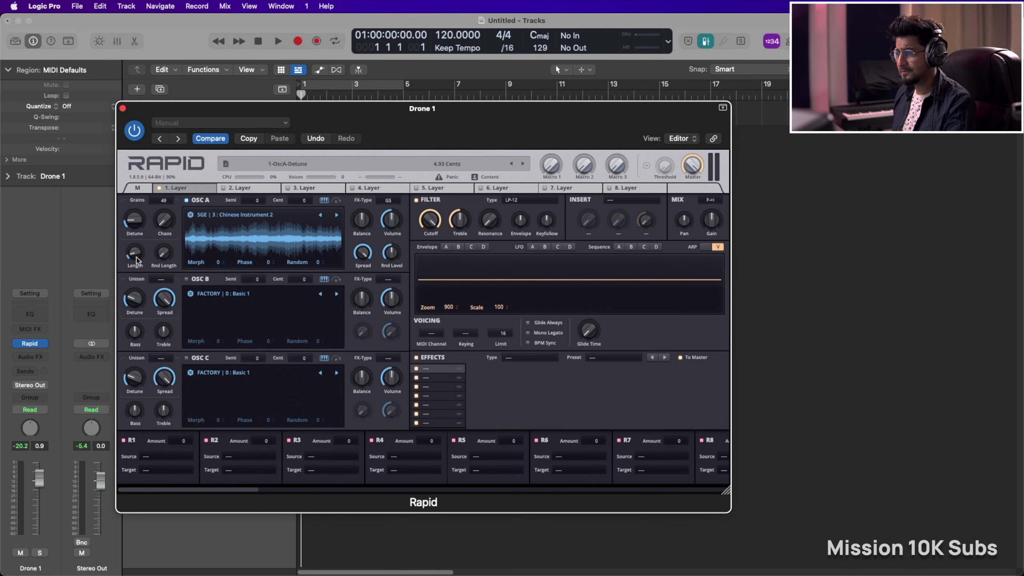
pyautogui.moveTo(135, 260); pyautogui.dragTo(135, 240)
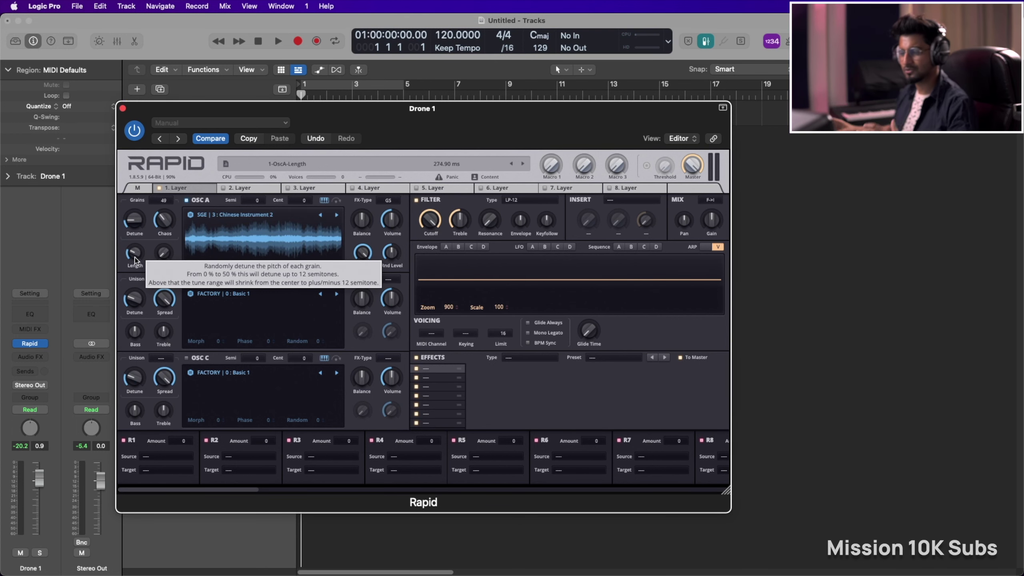
pyautogui.moveTo(163, 252); pyautogui.dragTo(132, 247)
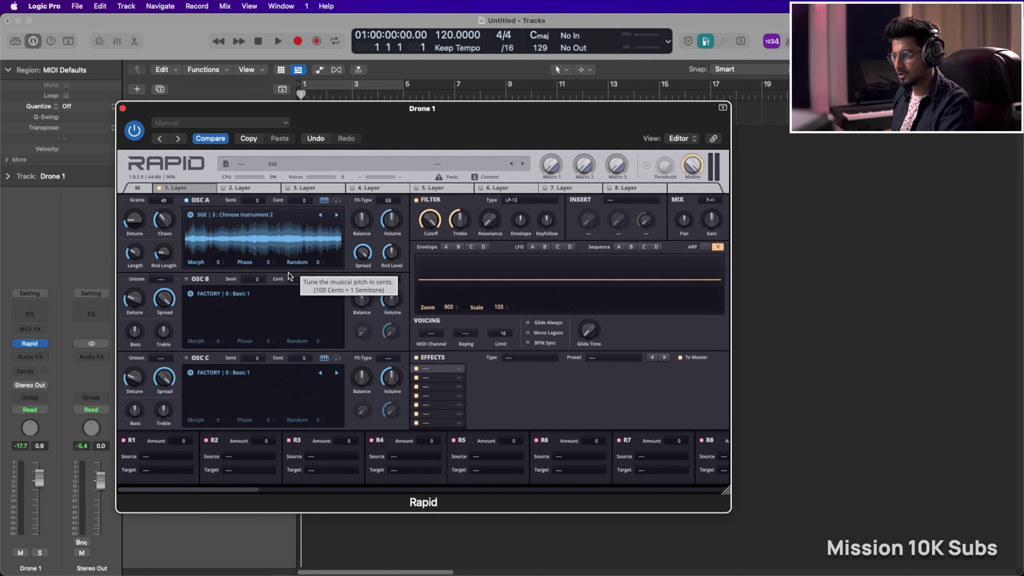
# Set OSC A's Morph to 1530, Phase to 178 and Random to 68.
pyautogui.moveTo(257, 263)
pyautogui.mouseDown()
pyautogui.moveTo(257, 236)
pyautogui.moveTo(258, 292)
pyautogui.moveTo(262, 245)
pyautogui.moveTo(302, 262)
pyautogui.moveTo(302, 249)
pyautogui.mouseUp()
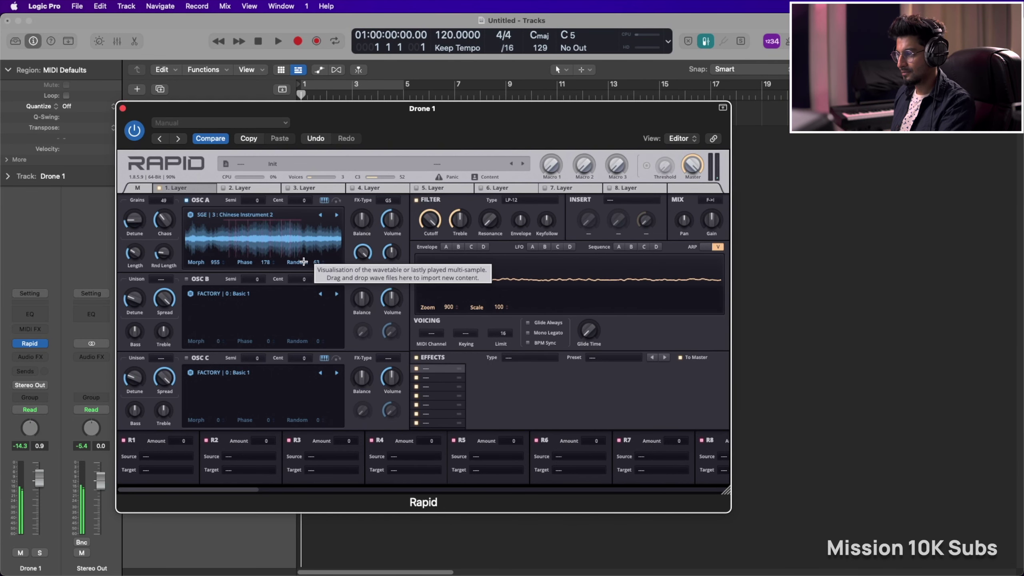
pyautogui.moveTo(303, 262); pyautogui.dragTo(304, 258)
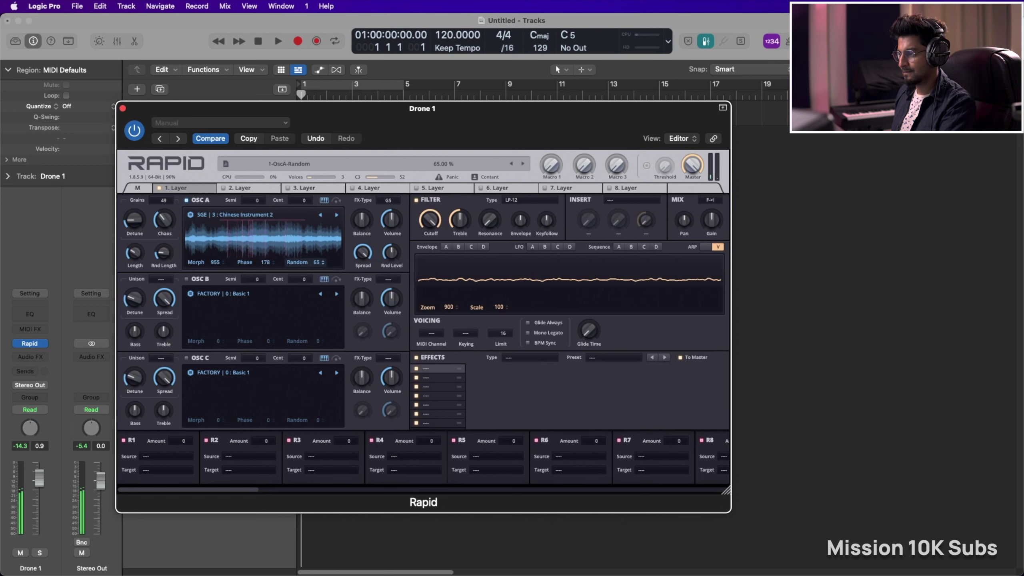
pyautogui.moveTo(216, 262); pyautogui.dragTo(216, 323)
pyautogui.moveTo(218, 262); pyautogui.dragTo(218, 230)
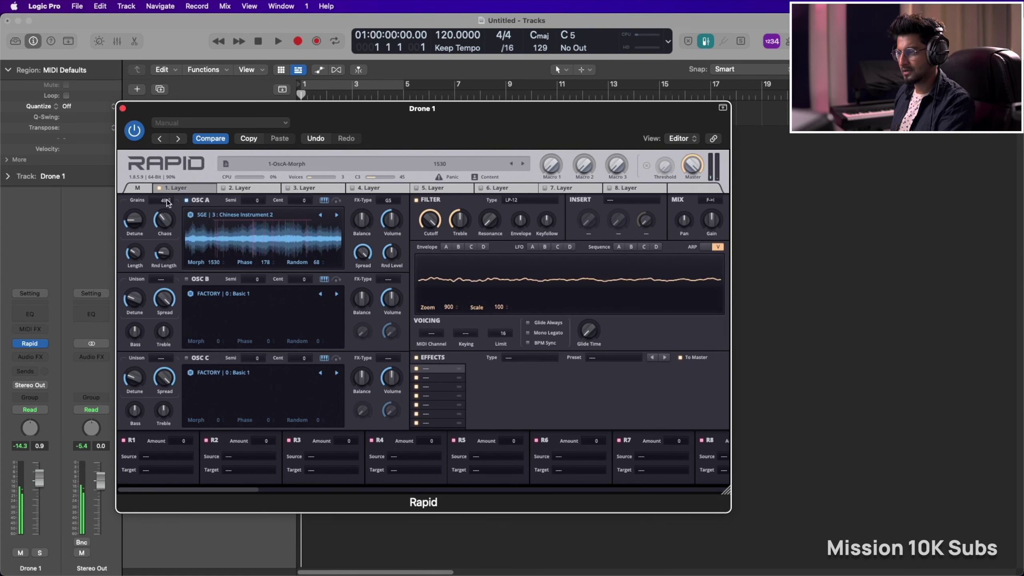
# Set OSC A's grains to 55, sweep the detune up to 6.41 semitones and bring it back to about 8.61 cents.
pyautogui.moveTo(164, 201); pyautogui.dragTo(164, 170)
pyautogui.moveTo(142, 223); pyautogui.dragTo(142, 206)
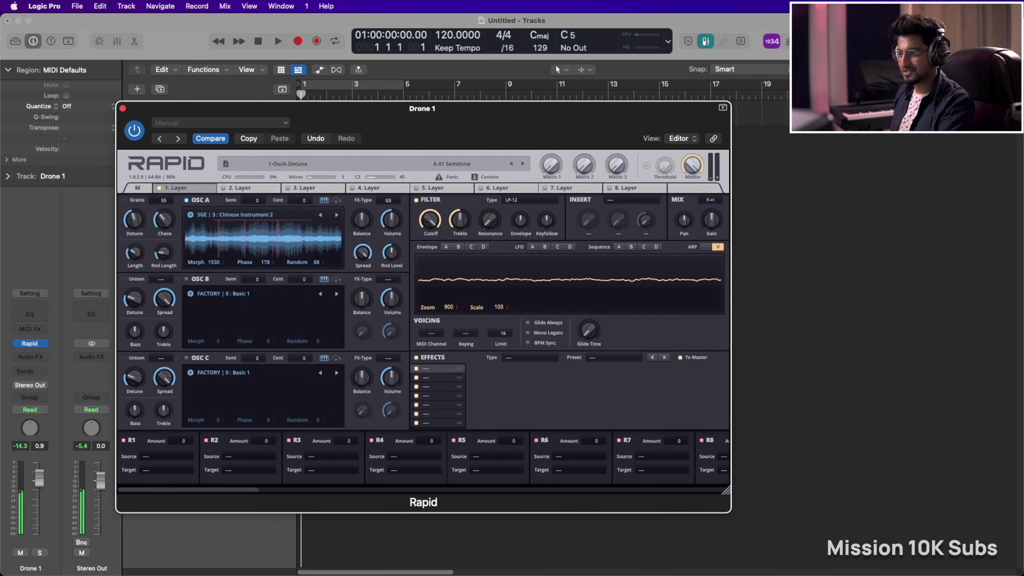
pyautogui.moveTo(142, 206); pyautogui.dragTo(142, 218)
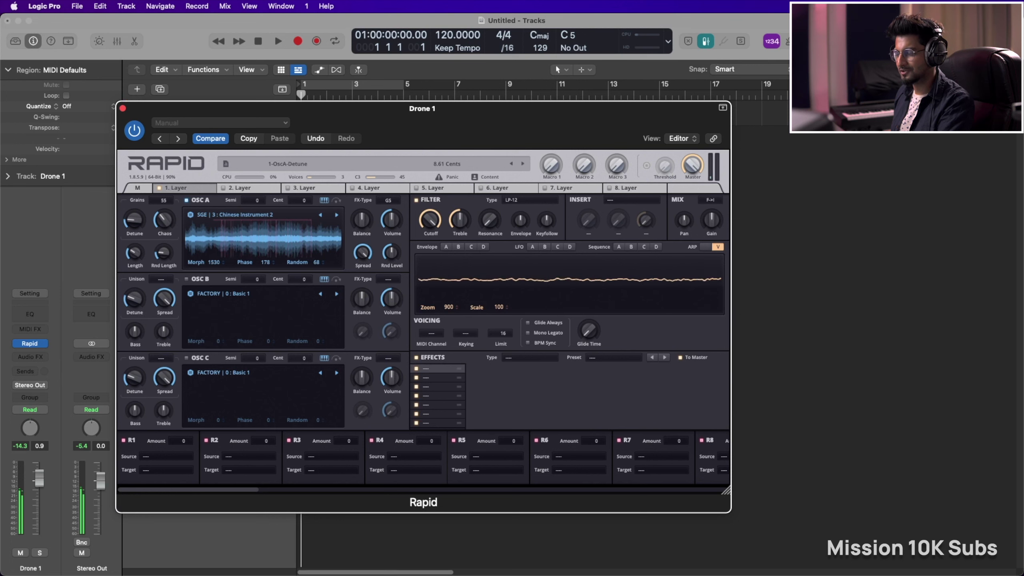
pyautogui.moveTo(142, 218); pyautogui.dragTo(134, 236)
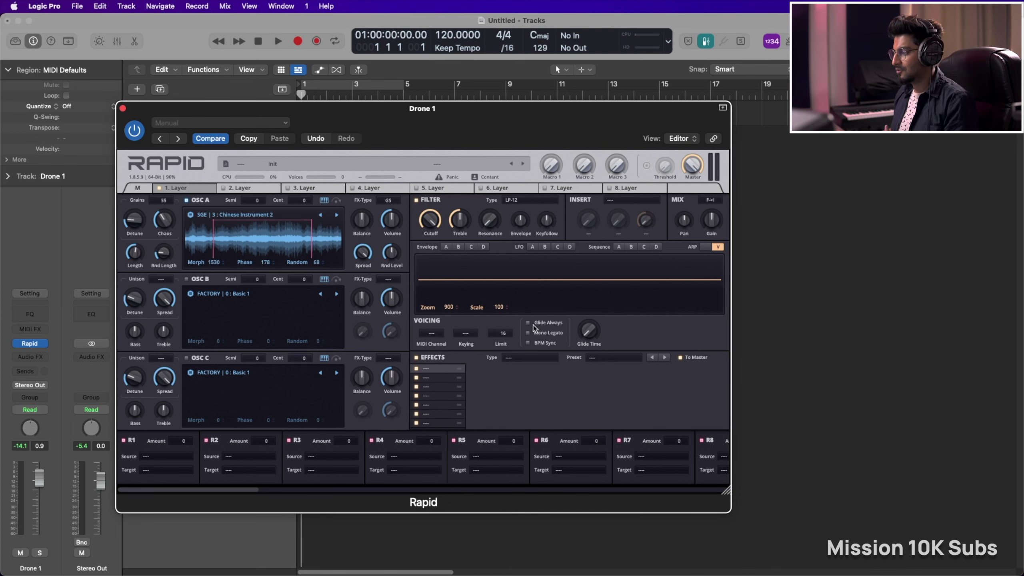
# Set the attack of volume envelope A to 1.87 s and its release to 4.63 s.
pyautogui.click(449, 247)
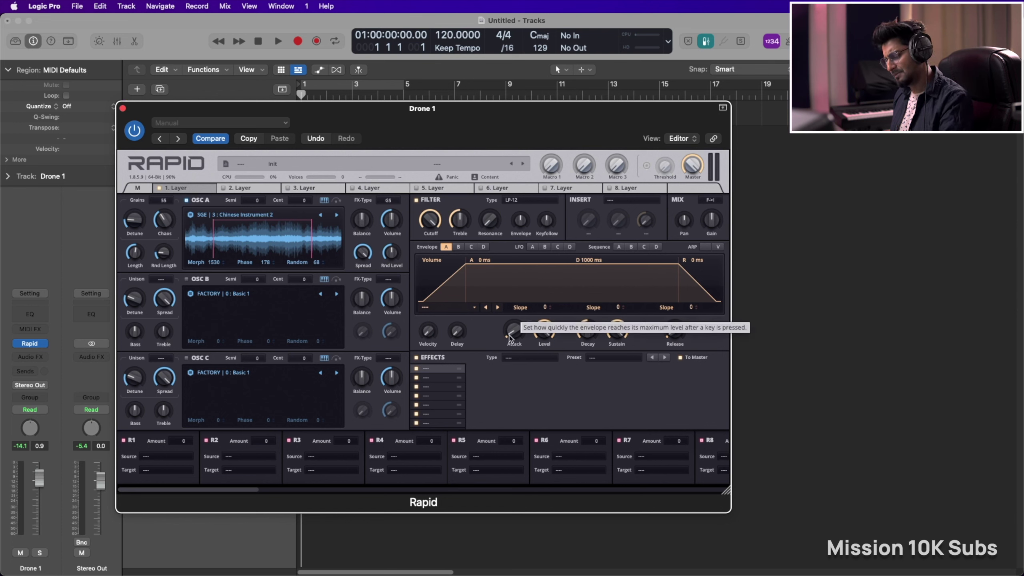
pyautogui.scroll(5, 510, 337)
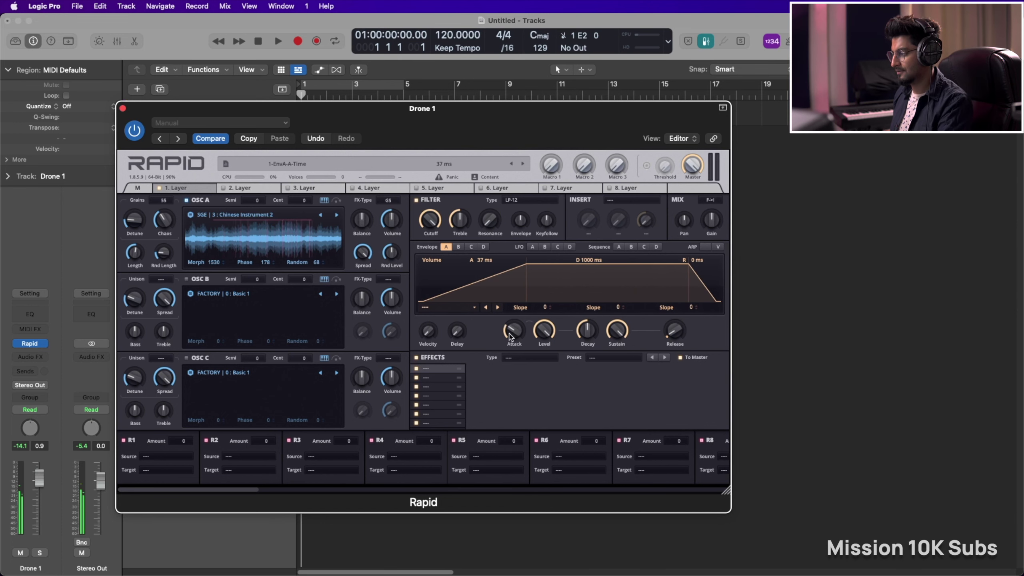
pyautogui.scroll(10, 510, 333)
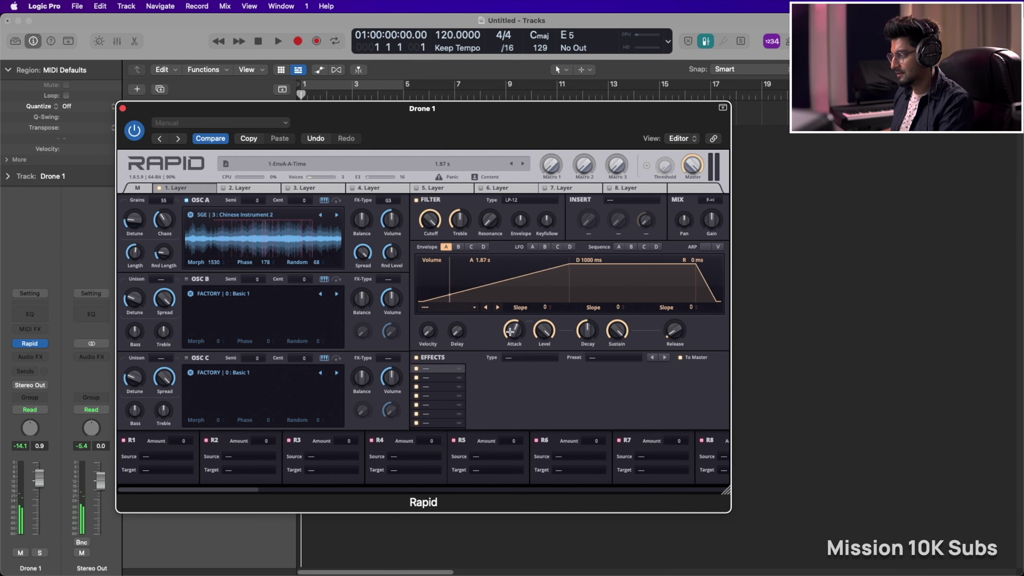
pyautogui.scroll(8, 676, 334)
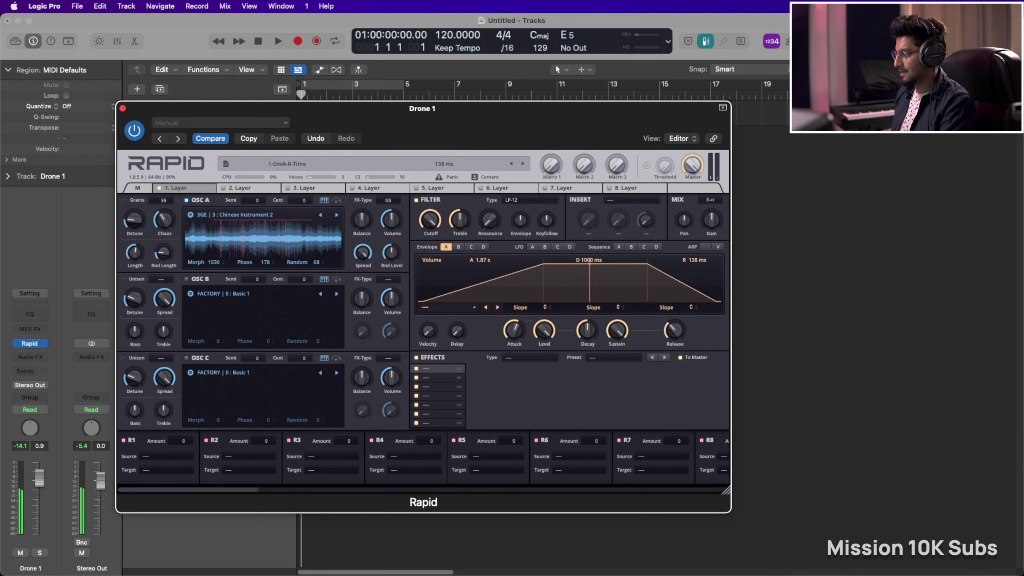
pyautogui.scroll(15, 675, 330)
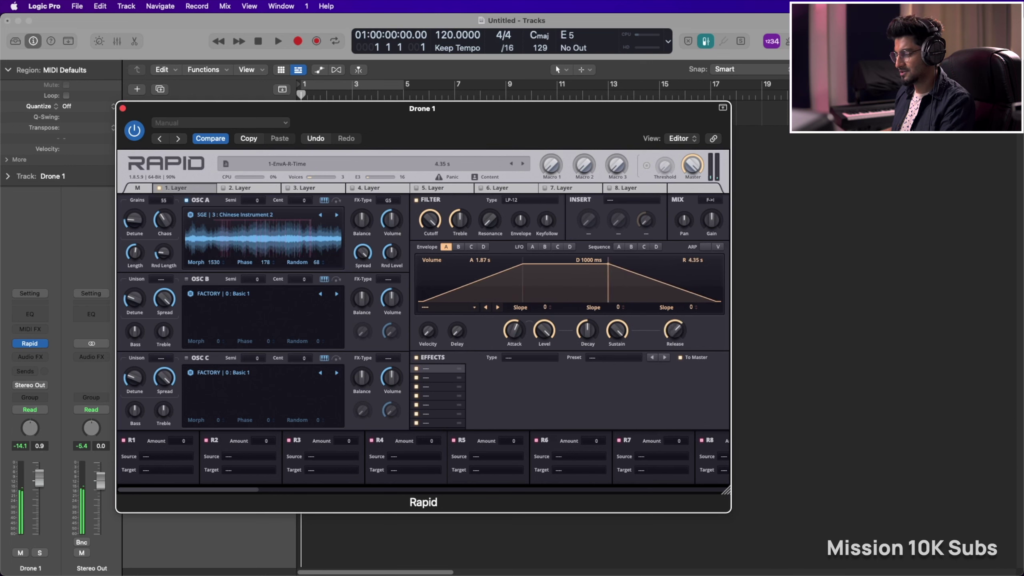
pyautogui.scroll(2, 677, 334)
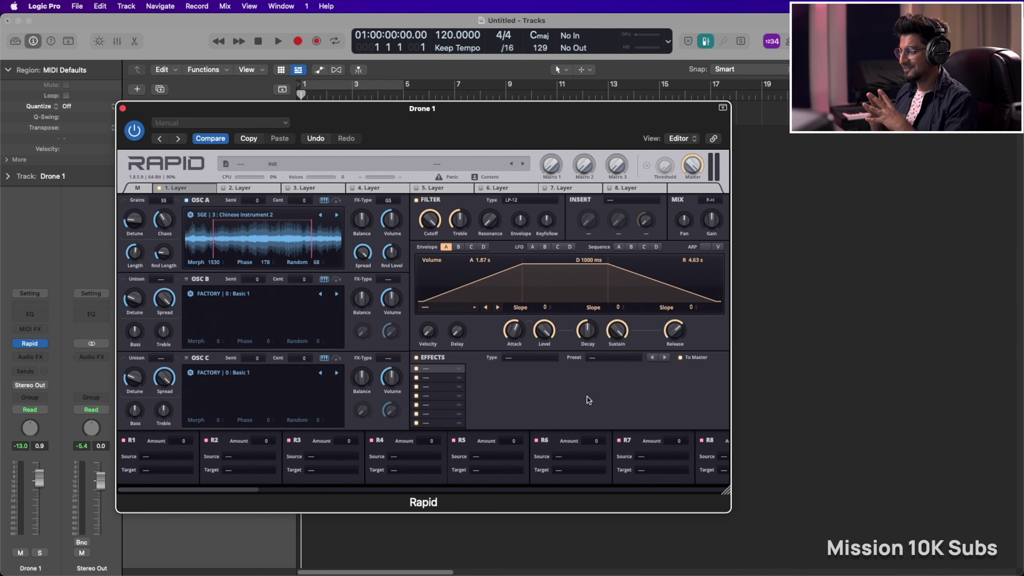
# Add a Compressor in the first effects slot, raise its ratio slightly, shorten the release and reduce the attack to 0.0 ms.
pyautogui.click(531, 362)
pyautogui.click(539, 142)
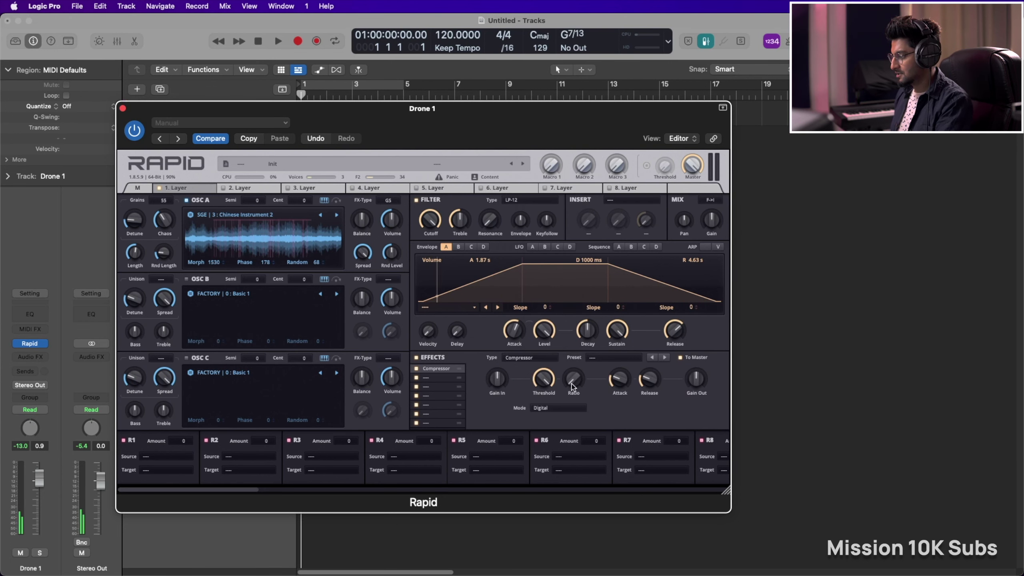
pyautogui.moveTo(573, 378); pyautogui.dragTo(619, 391)
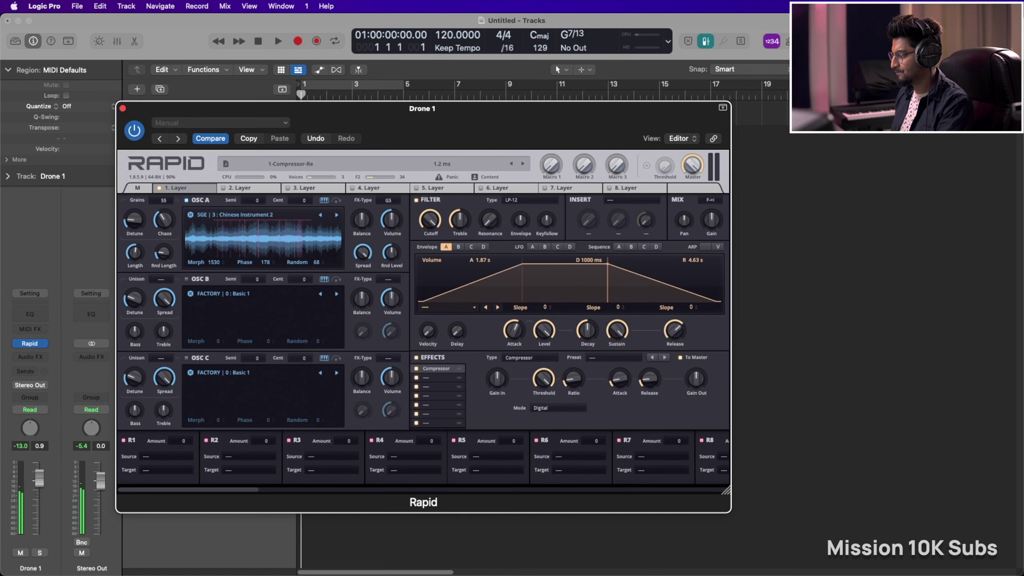
pyautogui.moveTo(650, 377); pyautogui.dragTo(650, 377)
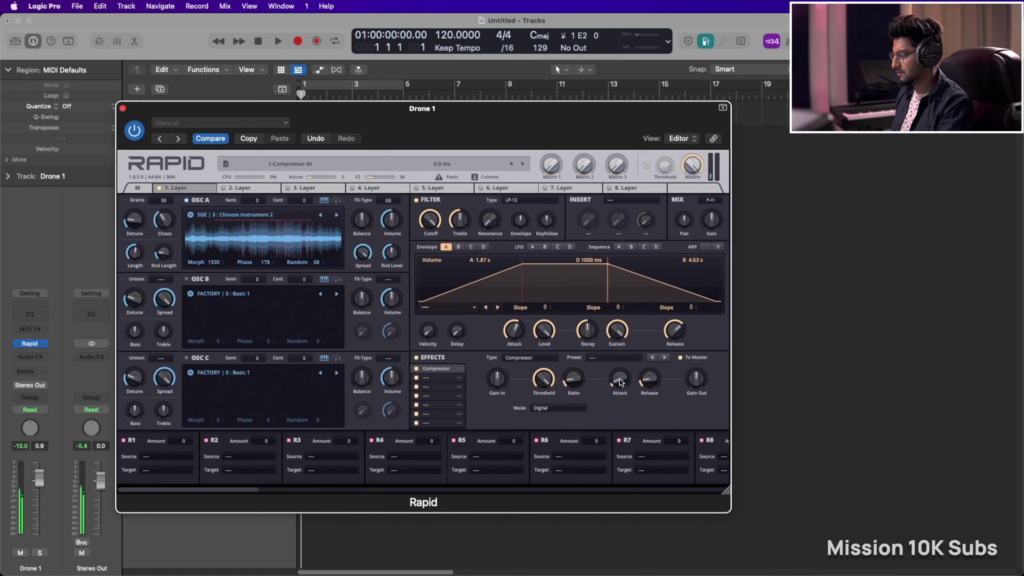
# Add an Equalizer in the second effects slot, boost the high shelf with a raised Q and cut the low shelf by about 5.1 dB.
pyautogui.click(438, 378)
pyautogui.click(519, 357)
pyautogui.click(526, 239)
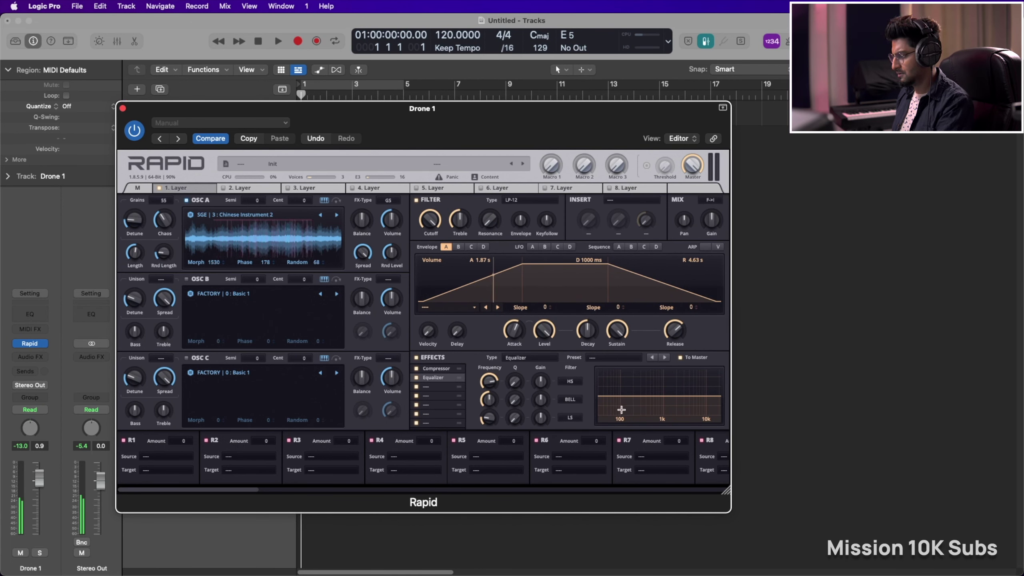
pyautogui.moveTo(513, 383); pyautogui.dragTo(540, 355)
pyautogui.moveTo(544, 427); pyautogui.dragTo(544, 432)
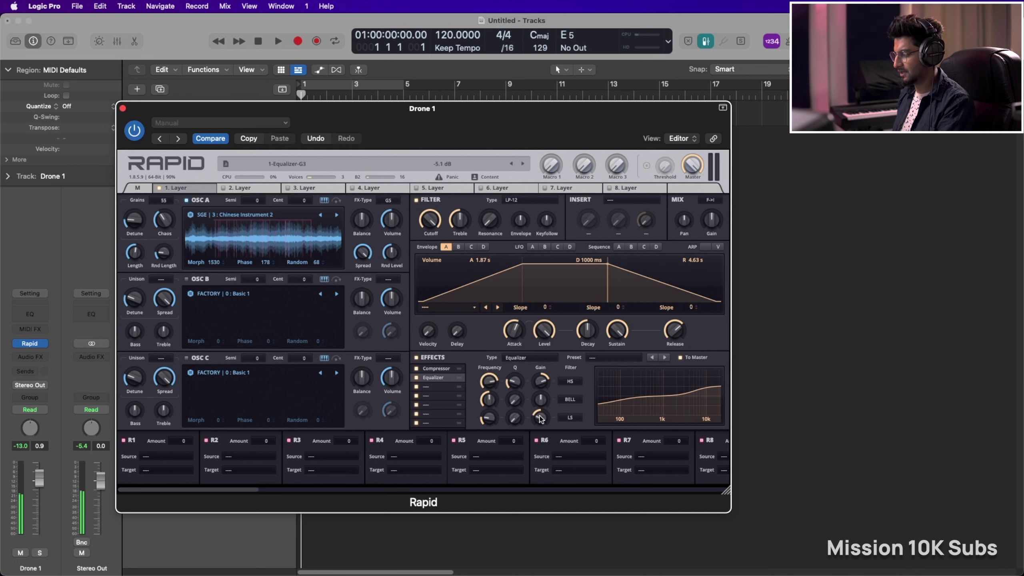
# Fine-tune the Equalizer's low-shelf and high-shelf gains and add a Bitcrush in the third effects slot.
pyautogui.moveTo(495, 418); pyautogui.dragTo(540, 381)
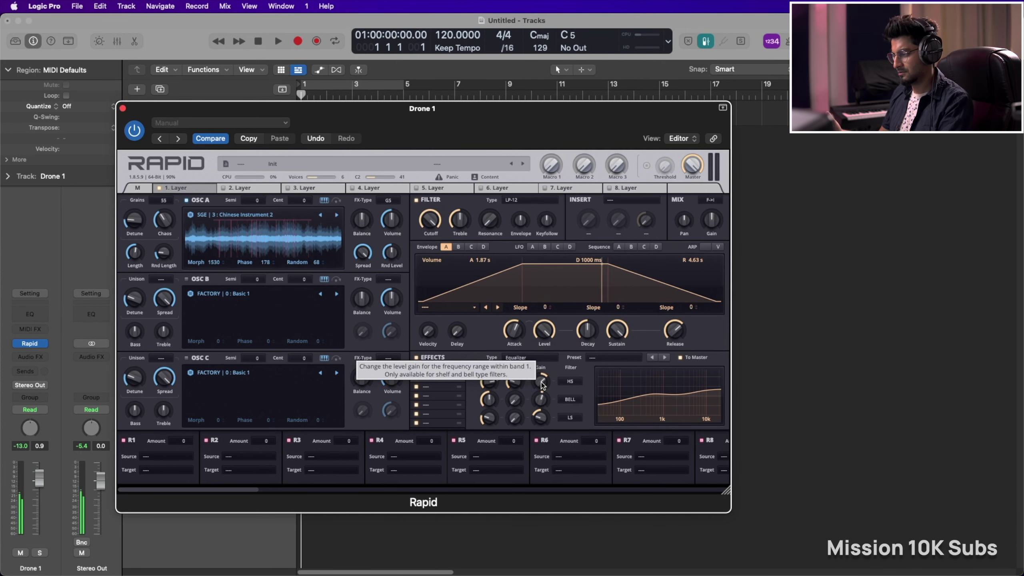
pyautogui.click(438, 386)
pyautogui.click(528, 357)
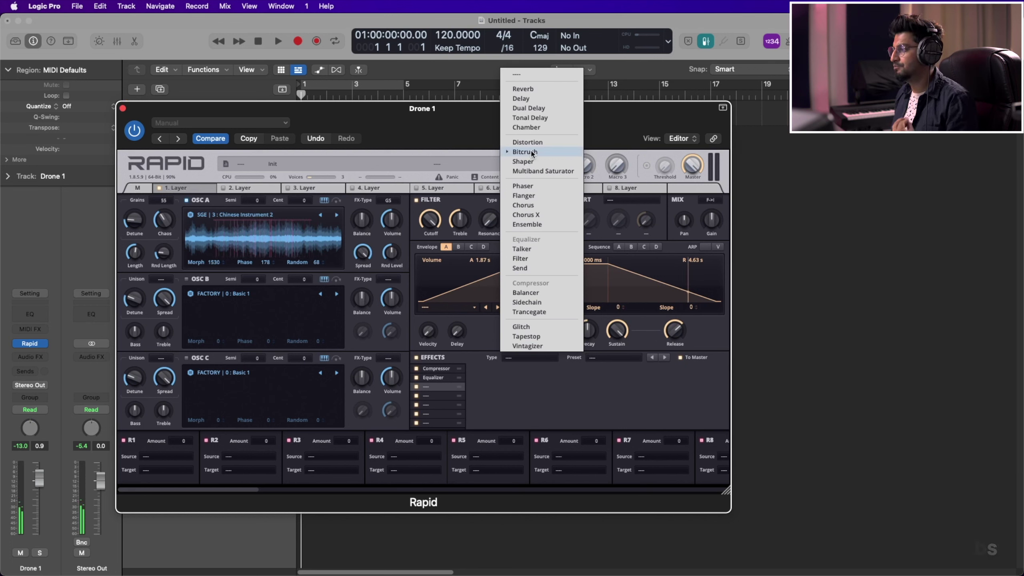
pyautogui.click(531, 152)
# Add a Dual Delay in the fourth effects slot and set its left delay time to 1/4.
pyautogui.click(530, 355)
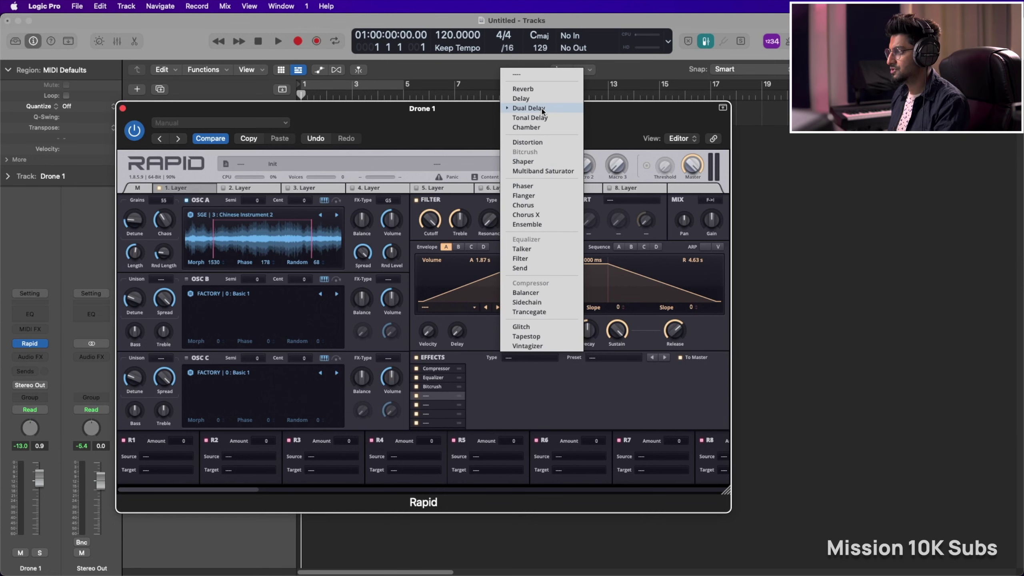
pyautogui.click(529, 108)
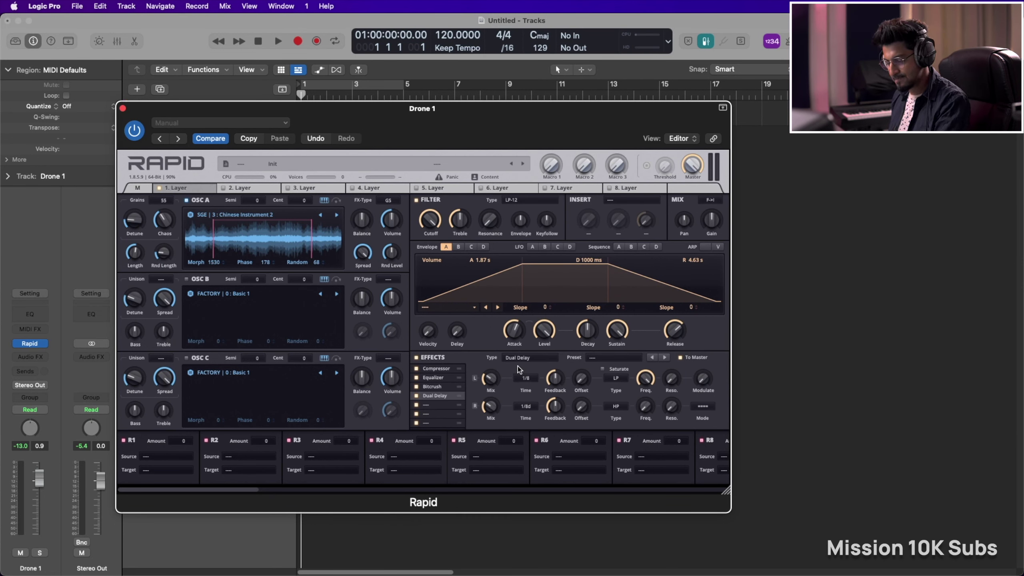
pyautogui.click(526, 378)
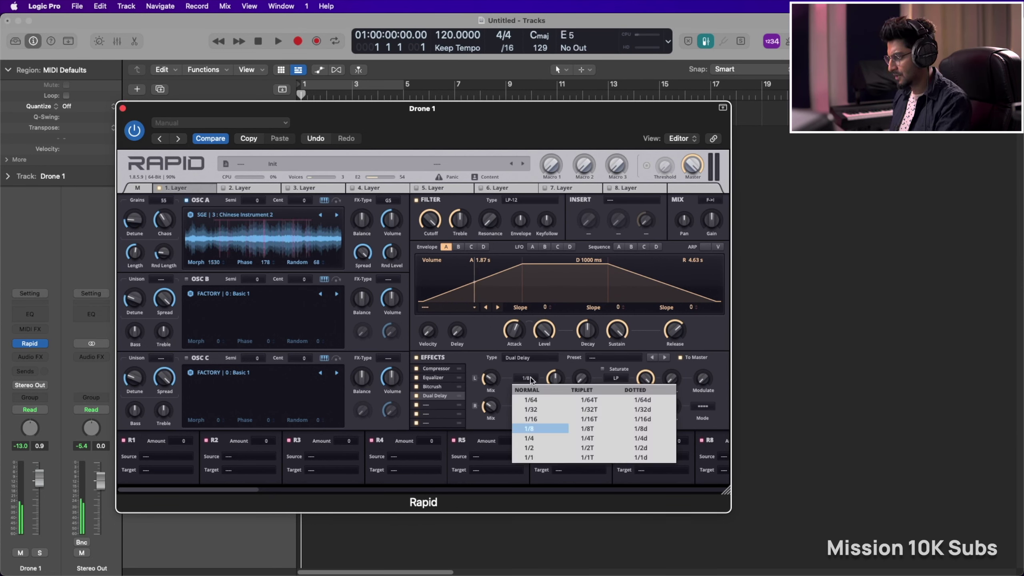
pyautogui.click(529, 438)
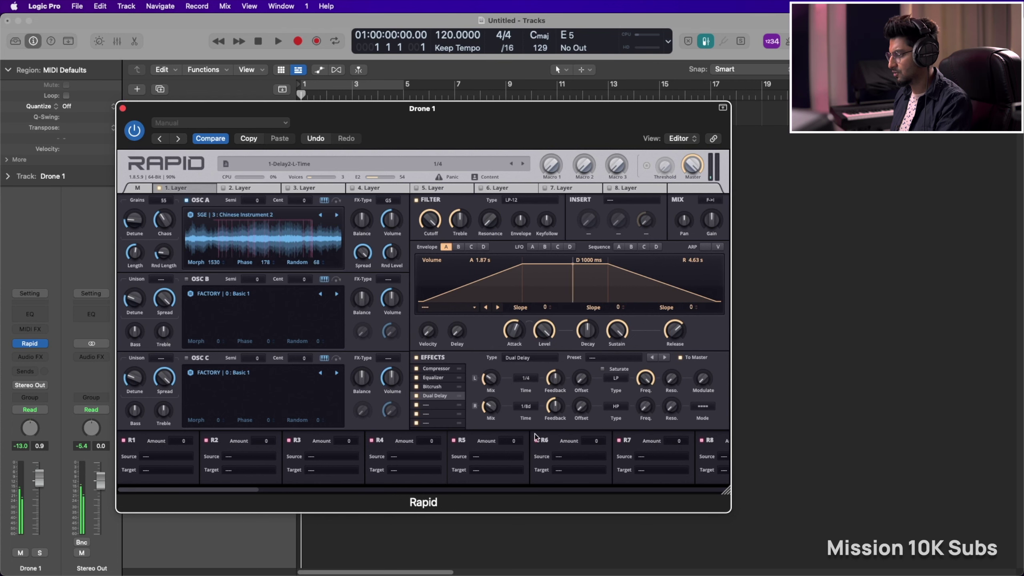
# Raise the Dual Delay's feedback, set its right mix to 58.40% and modulation to 12.55%, and lower the master level slightly.
pyautogui.click(528, 406)
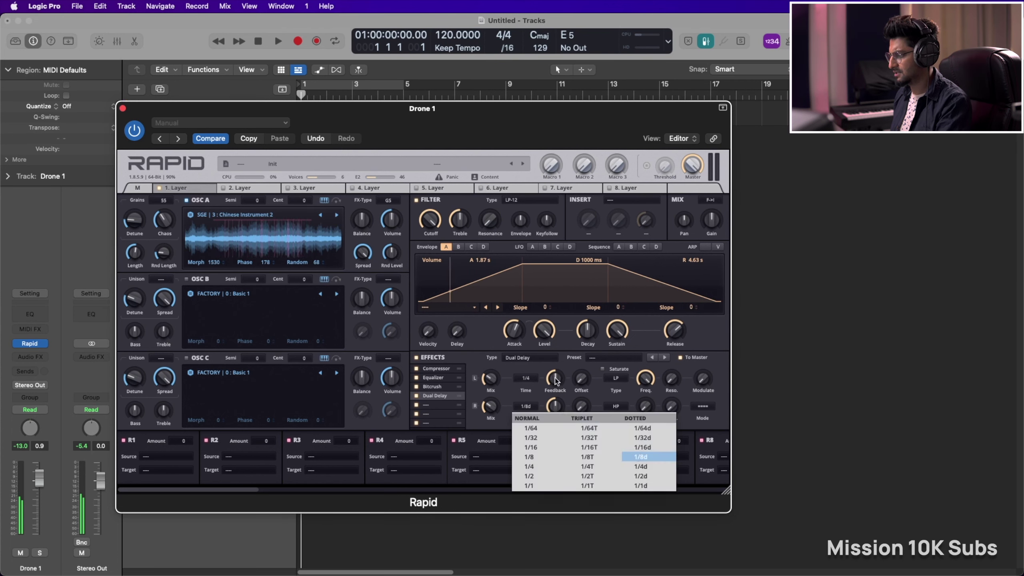
pyautogui.moveTo(555, 379); pyautogui.dragTo(557, 399)
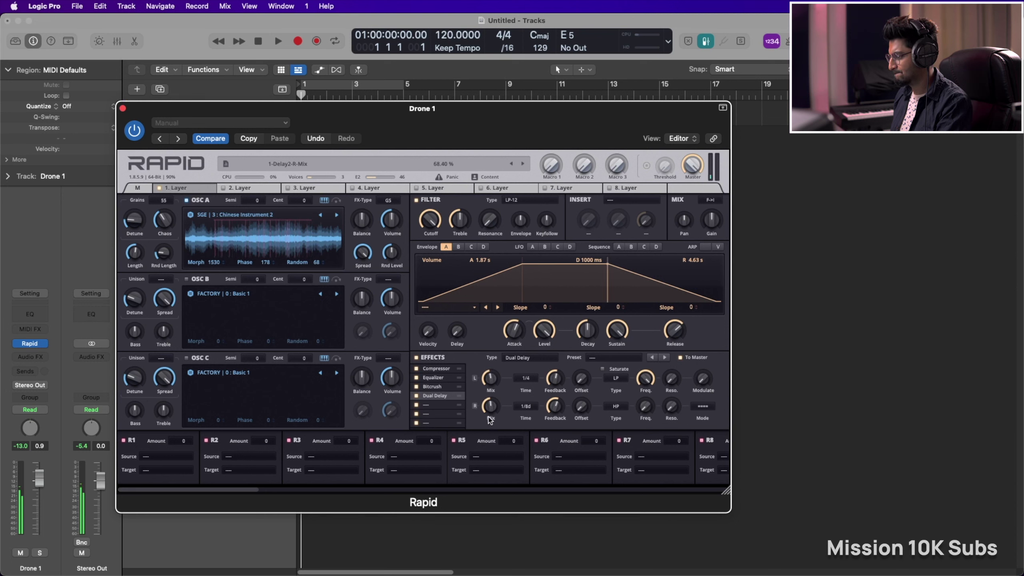
pyautogui.click(703, 379)
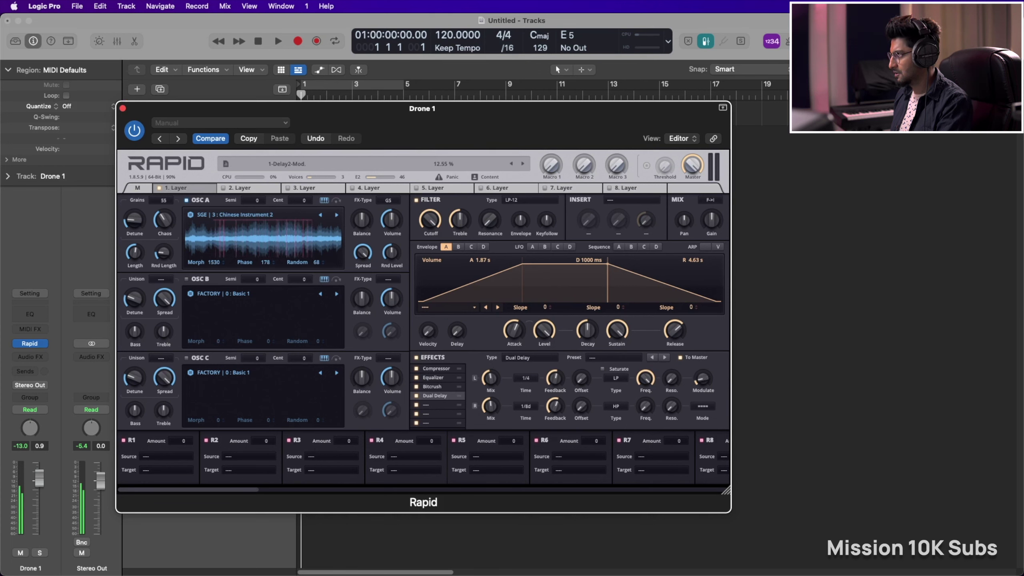
pyautogui.moveTo(699, 165); pyautogui.dragTo(699, 176)
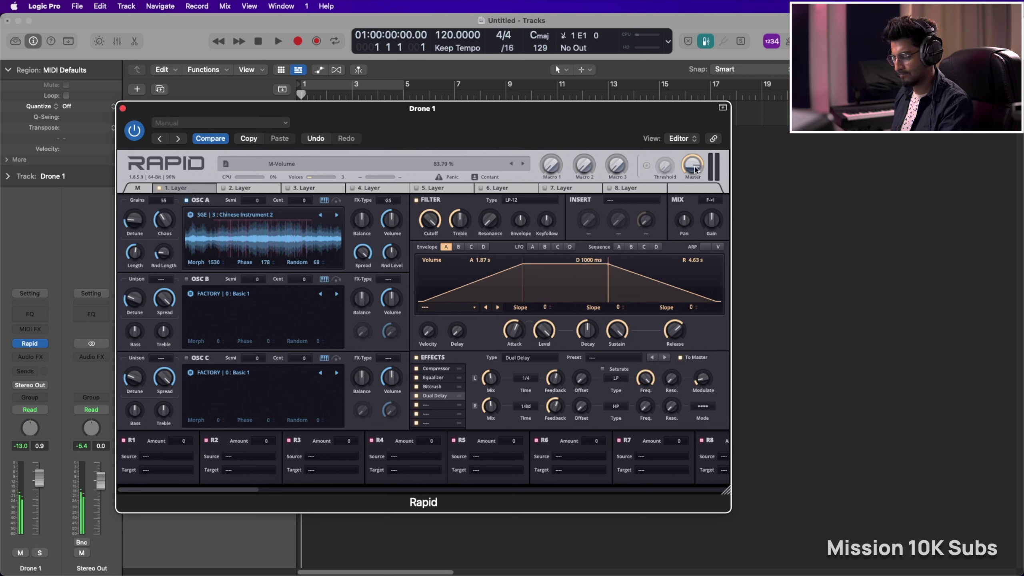
# Add a Reverb in the fifth effects slot and set its size to Space.
pyautogui.click(431, 404)
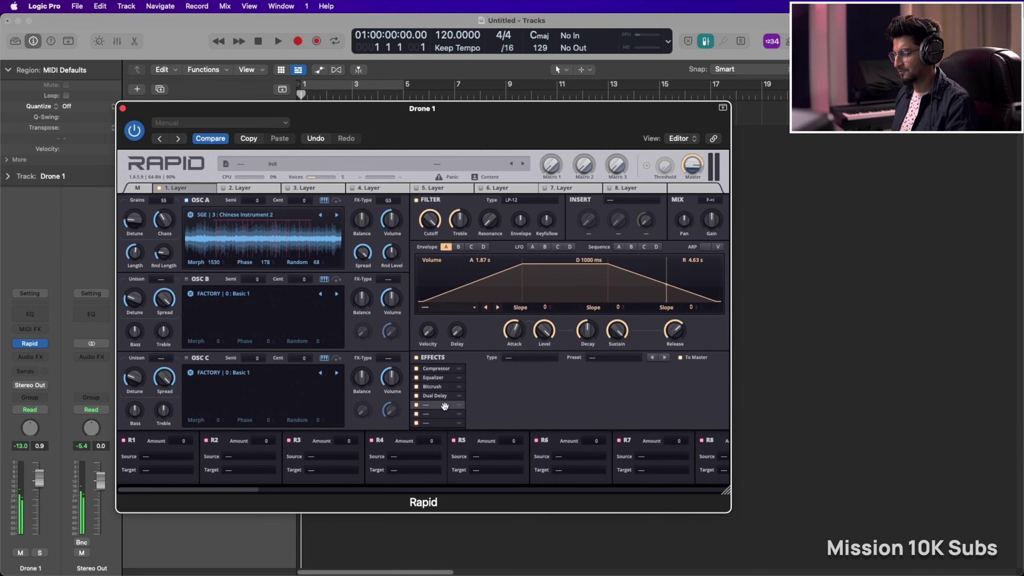
pyautogui.click(532, 358)
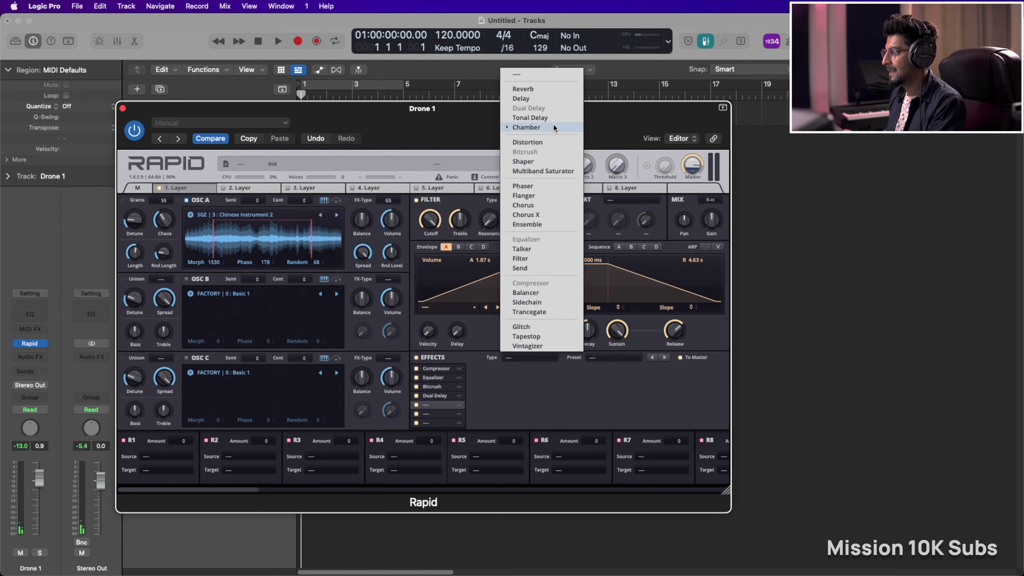
pyautogui.click(540, 89)
pyautogui.click(570, 408)
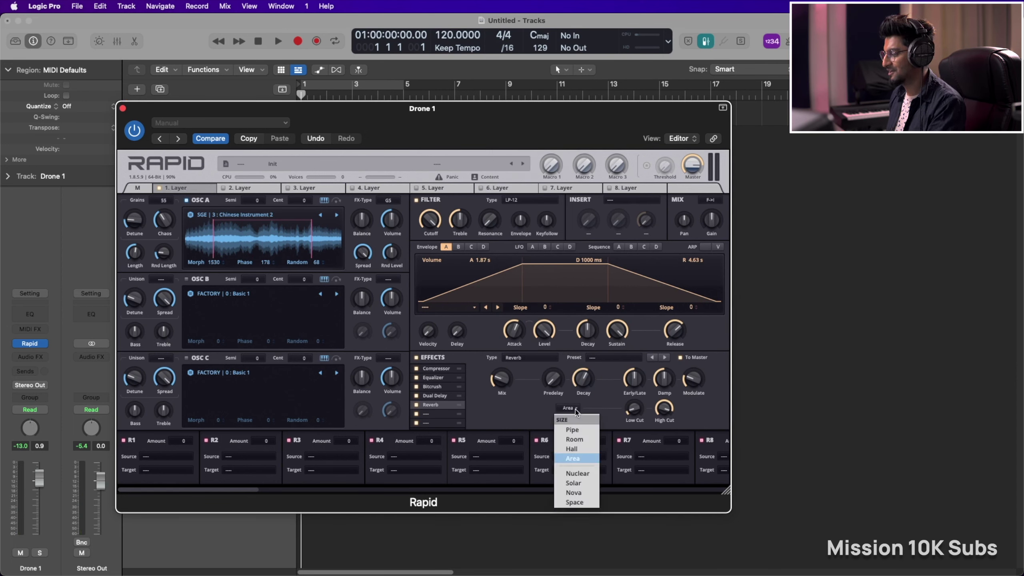
pyautogui.click(582, 504)
# Set the Reverb's mix to 100% and decay to about 13.93 s, reduce its modulation, raise the low cut and lower the high cut.
pyautogui.moveTo(505, 381); pyautogui.dragTo(505, 353)
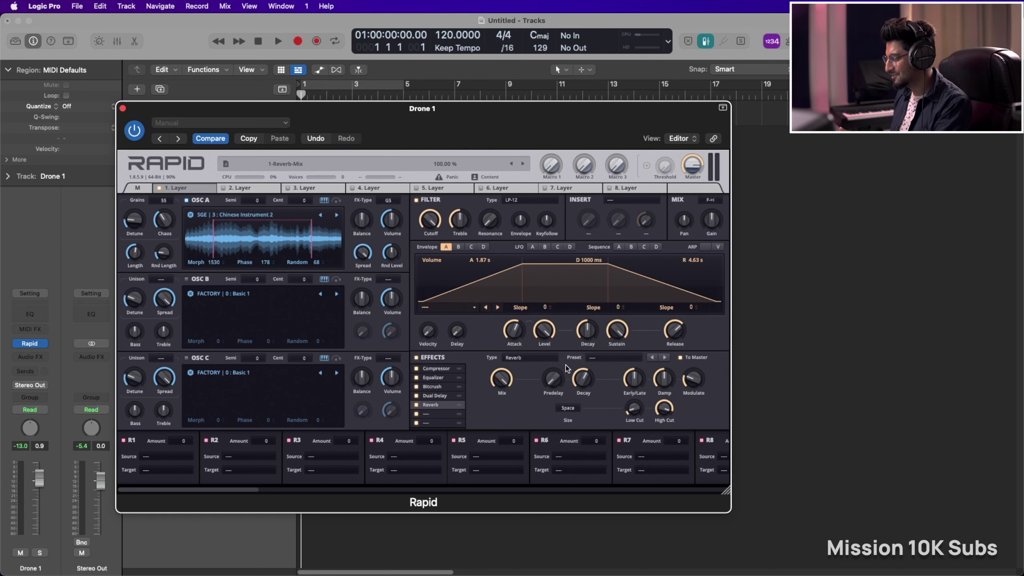
pyautogui.moveTo(581, 382); pyautogui.dragTo(581, 369)
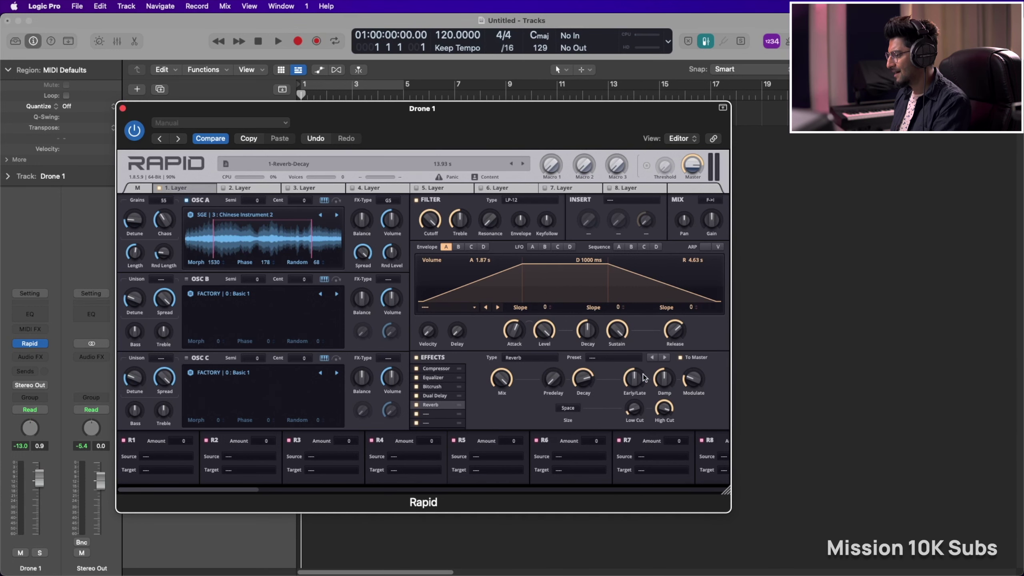
pyautogui.moveTo(696, 379); pyautogui.dragTo(633, 404)
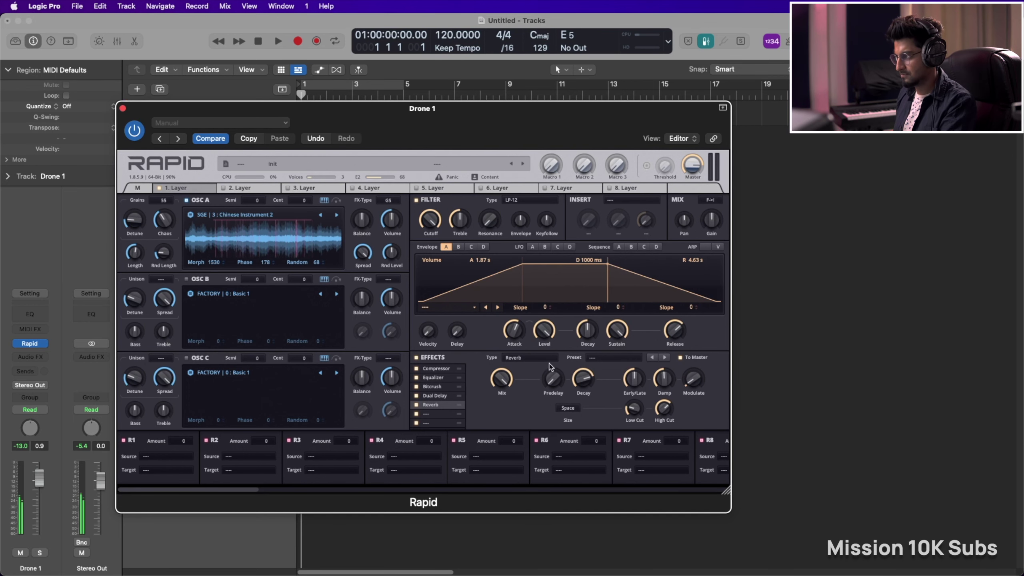
pyautogui.click(135, 219)
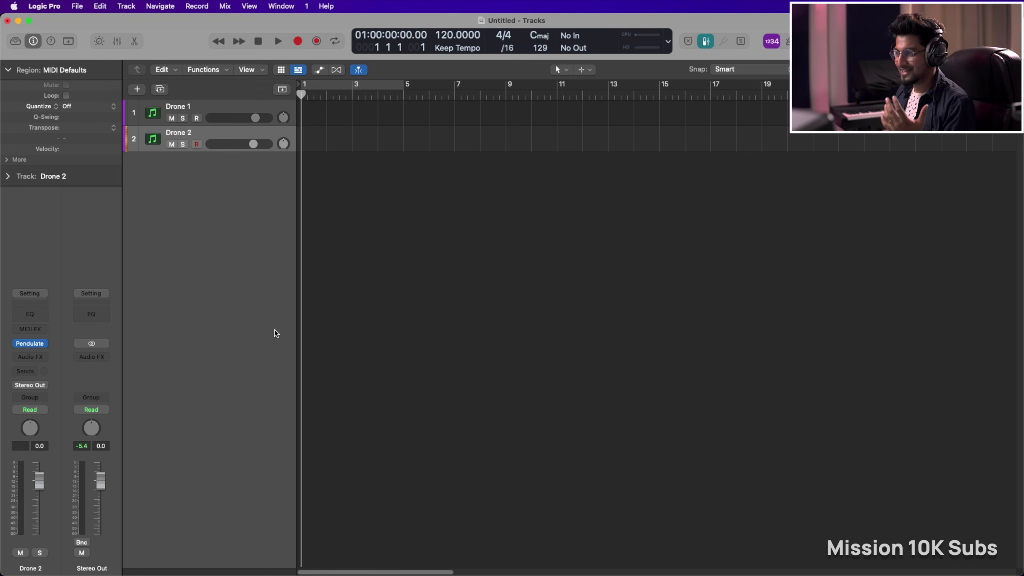
# Open the Pendulate instrument on the Drone 2 track and reposition its window.
pyautogui.click(29, 344)
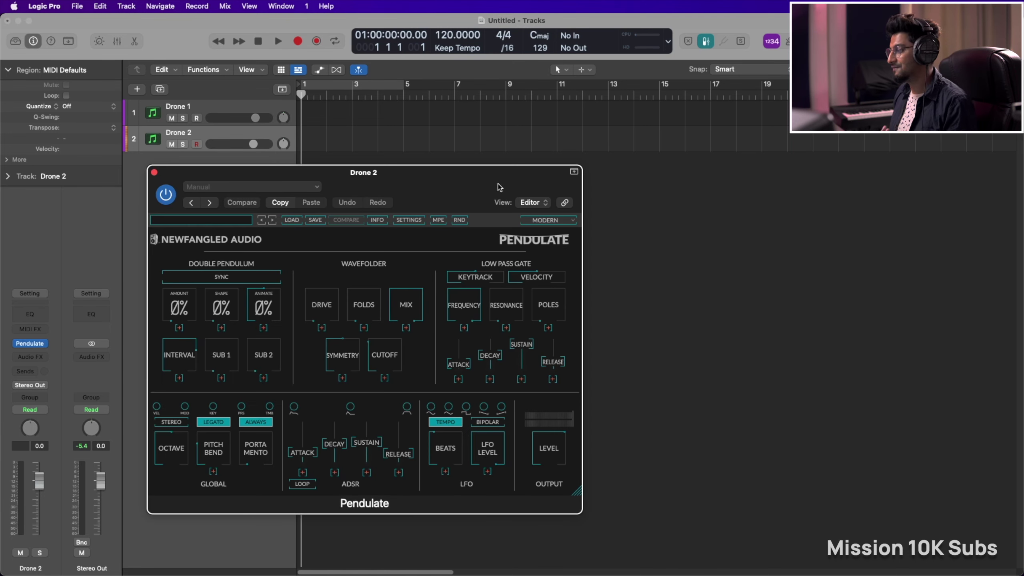
pyautogui.moveTo(475, 180)
pyautogui.mouseDown()
pyautogui.moveTo(501, 167)
pyautogui.moveTo(484, 174)
pyautogui.mouseUp()
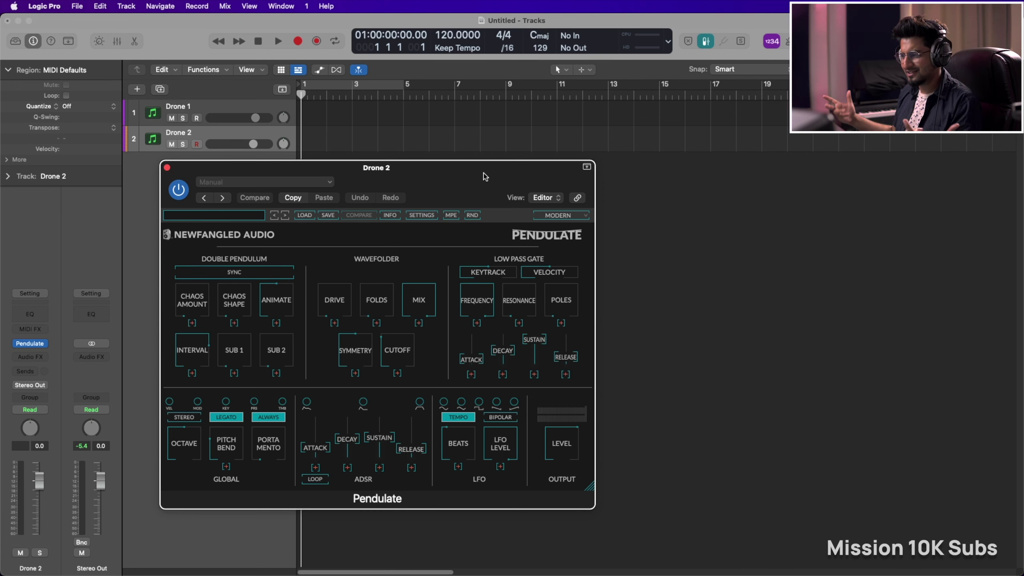
pyautogui.moveTo(485, 176)
pyautogui.mouseDown()
pyautogui.moveTo(510, 177)
pyautogui.moveTo(499, 188)
pyautogui.mouseUp()
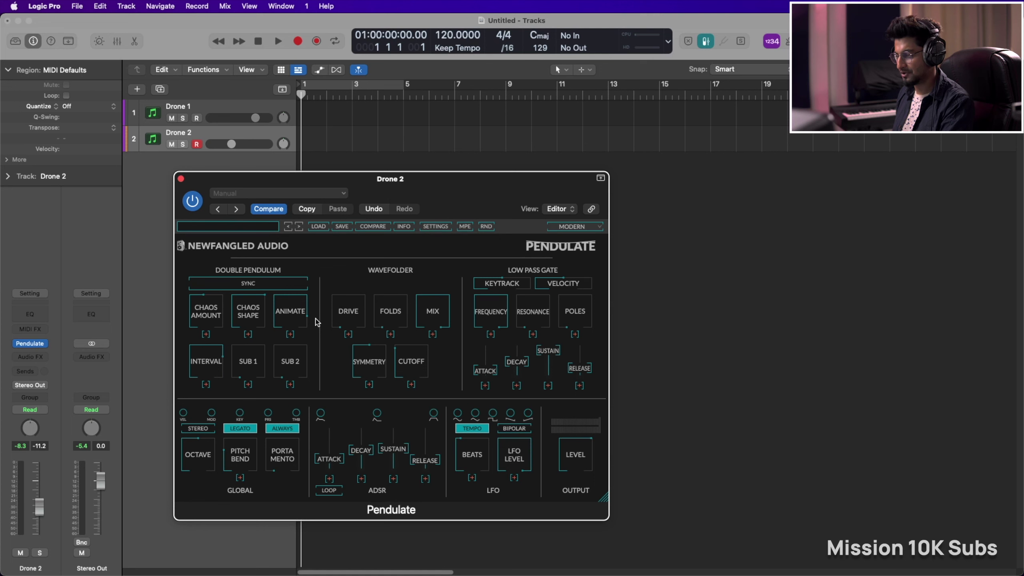
# Raise Pendulate's chaos shape, set animate to 11%, and set the wavefolder's drive to 8 dB and mix to 34%, adjusting its folds.
pyautogui.moveTo(250, 314); pyautogui.dragTo(290, 332)
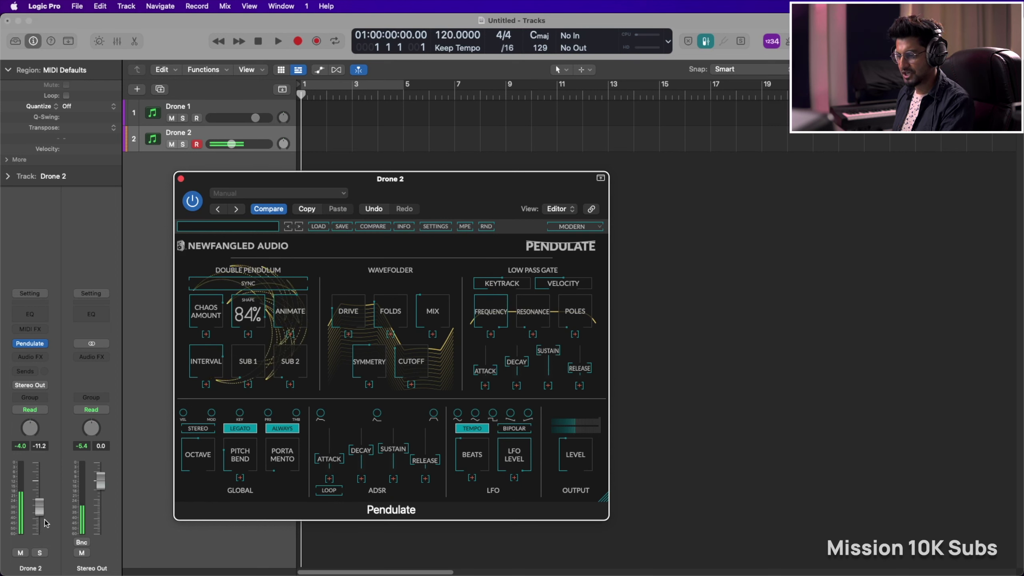
pyautogui.moveTo(349, 315); pyautogui.dragTo(348, 308)
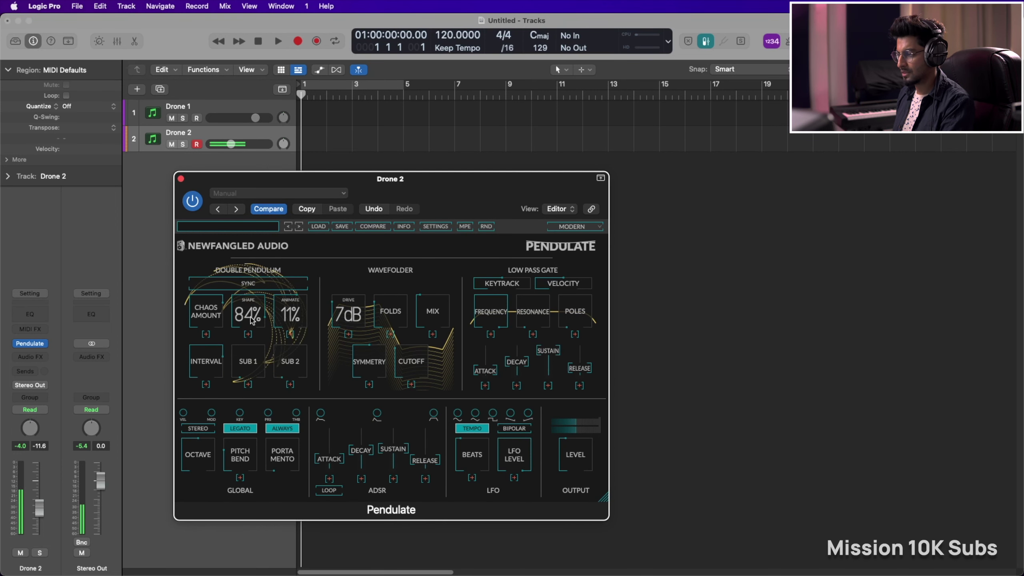
pyautogui.moveTo(248, 315); pyautogui.dragTo(248, 309)
pyautogui.moveTo(356, 315); pyautogui.dragTo(356, 311)
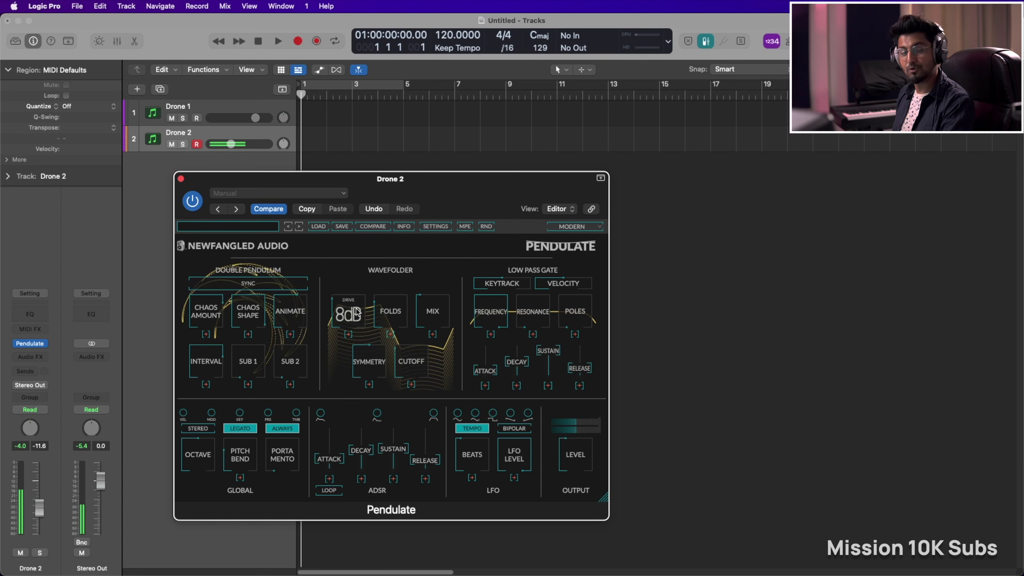
pyautogui.moveTo(392, 314)
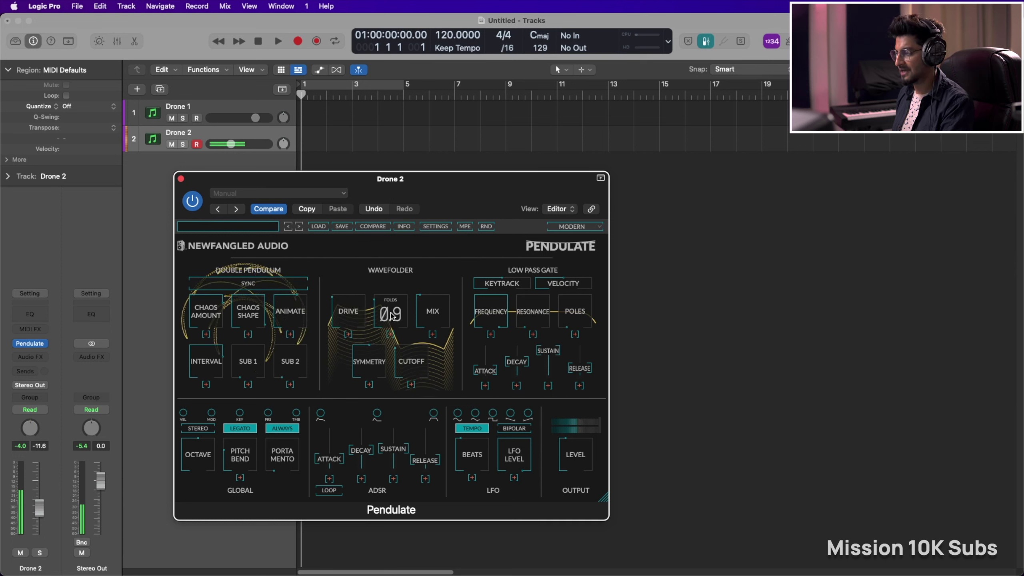
pyautogui.moveTo(393, 313); pyautogui.dragTo(432, 318)
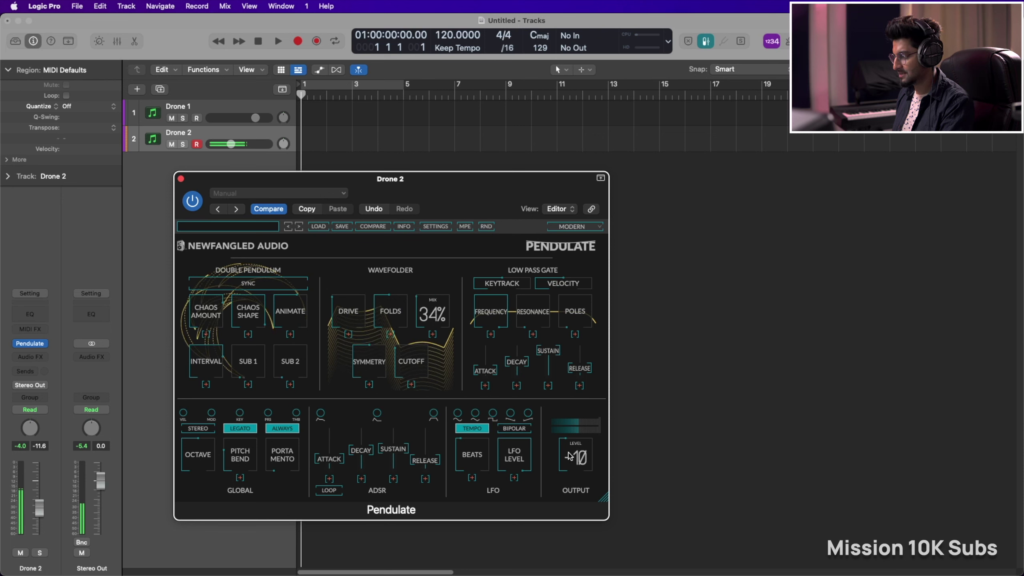
# Lengthen the low pass gate's attack and release, and the attack of the ADSR envelope.
pyautogui.moveTo(485, 368)
pyautogui.mouseDown()
pyautogui.moveTo(487, 354)
pyautogui.moveTo(485, 371)
pyautogui.mouseUp()
pyautogui.moveTo(578, 368)
pyautogui.mouseDown()
pyautogui.moveTo(580, 307)
pyautogui.moveTo(578, 356)
pyautogui.mouseUp()
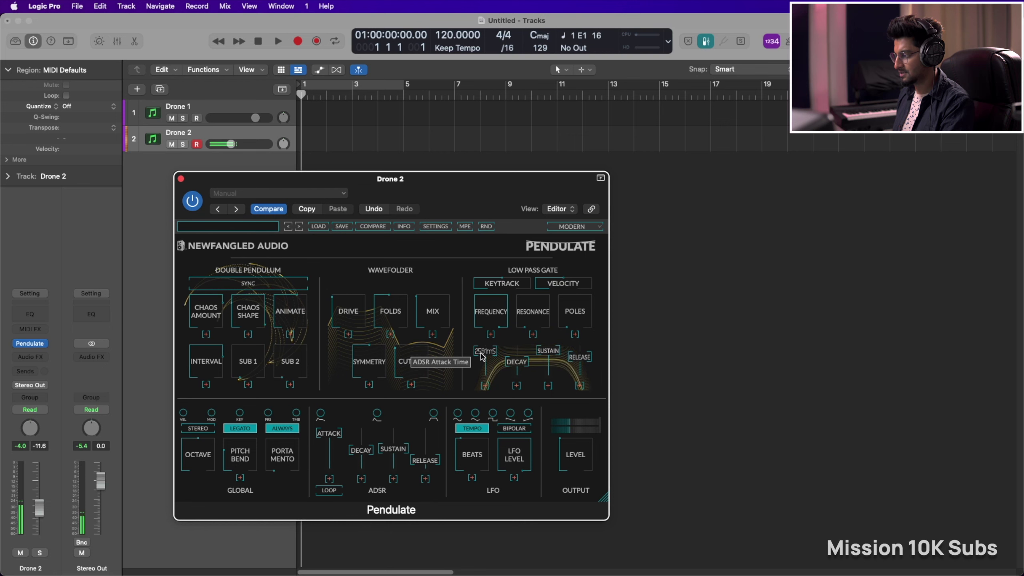
pyautogui.moveTo(482, 356); pyautogui.dragTo(483, 360)
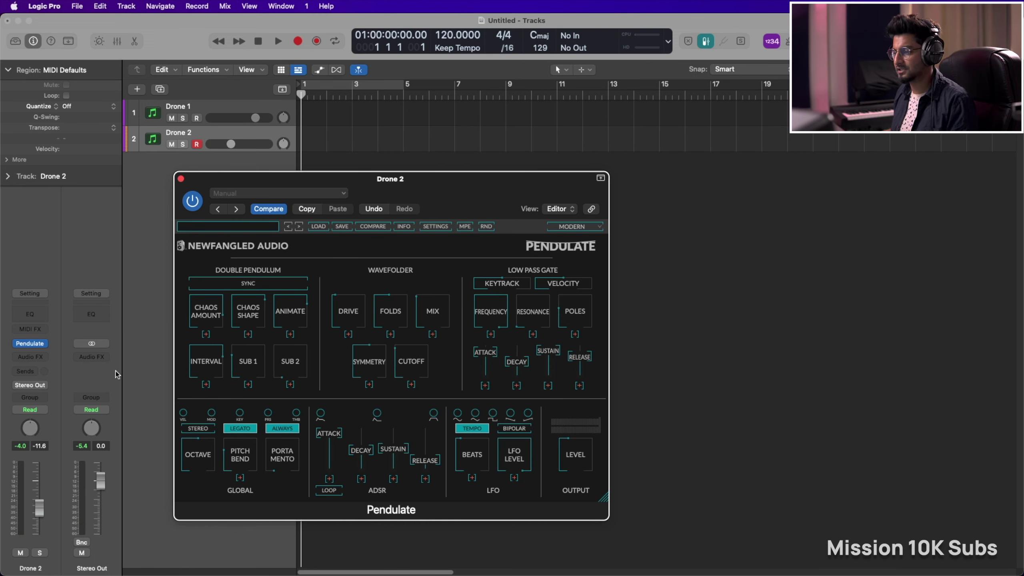
# Insert the stereo TAL Reverb 4 audio effect on the Drone 2 track after Pendulate.
pyautogui.click(31, 357)
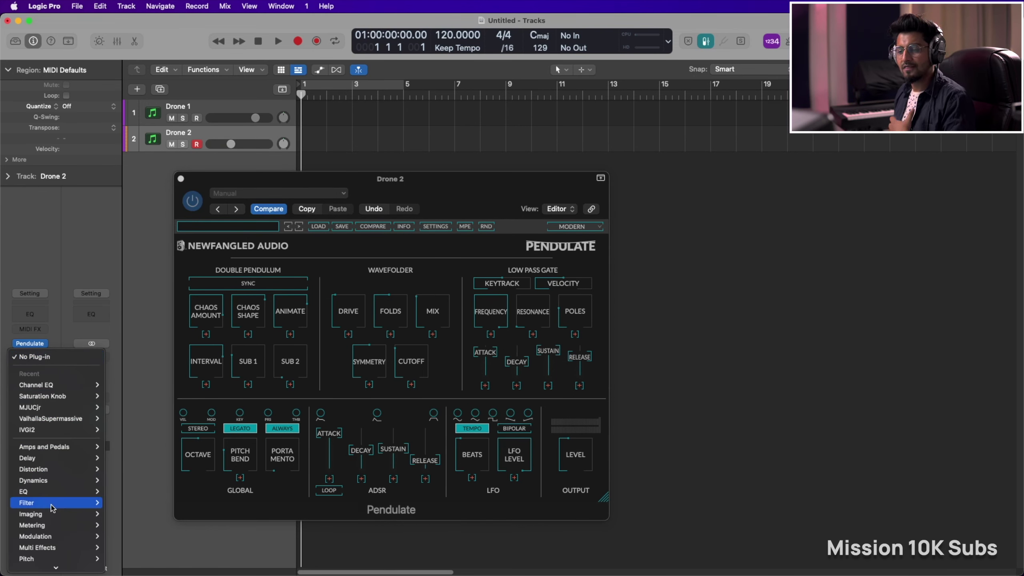
pyautogui.moveTo(101, 564)
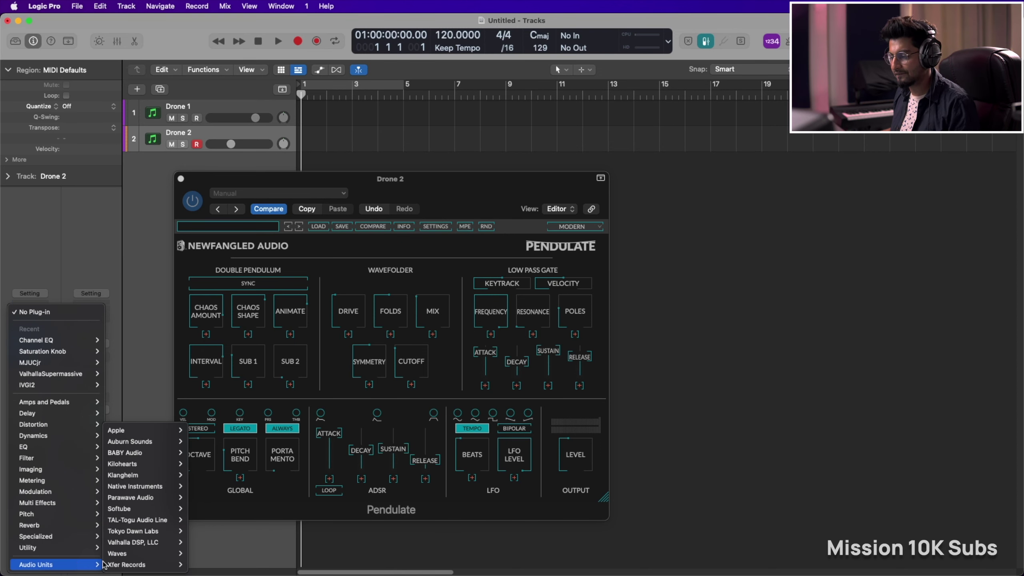
pyautogui.moveTo(148, 567)
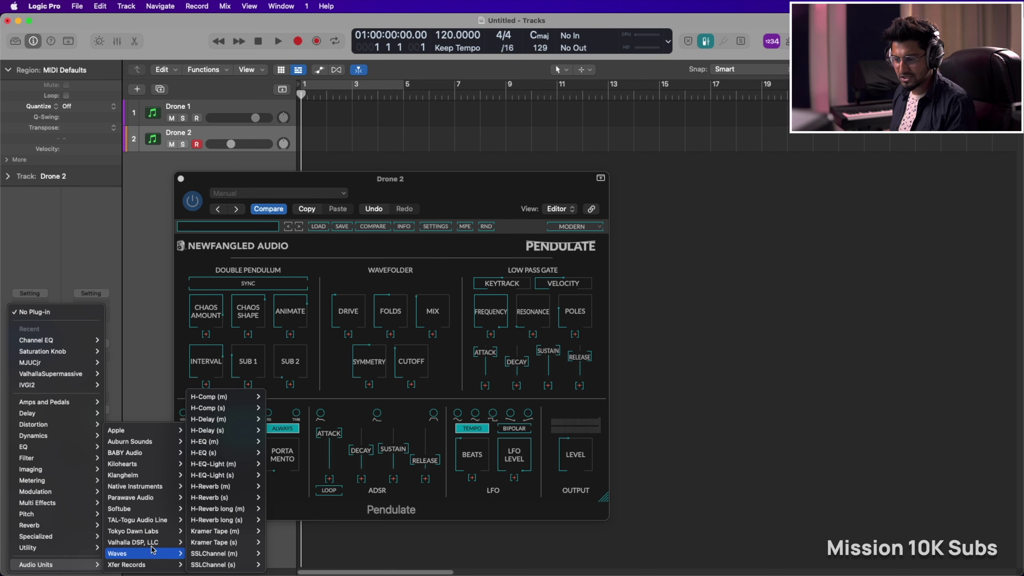
pyautogui.moveTo(153, 538)
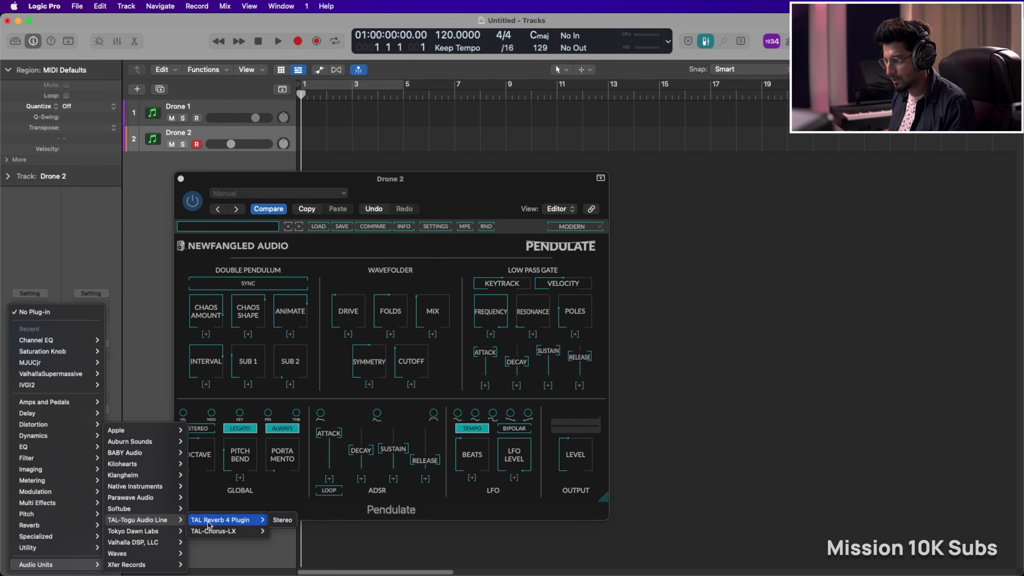
pyautogui.moveTo(242, 520)
pyautogui.click(294, 521)
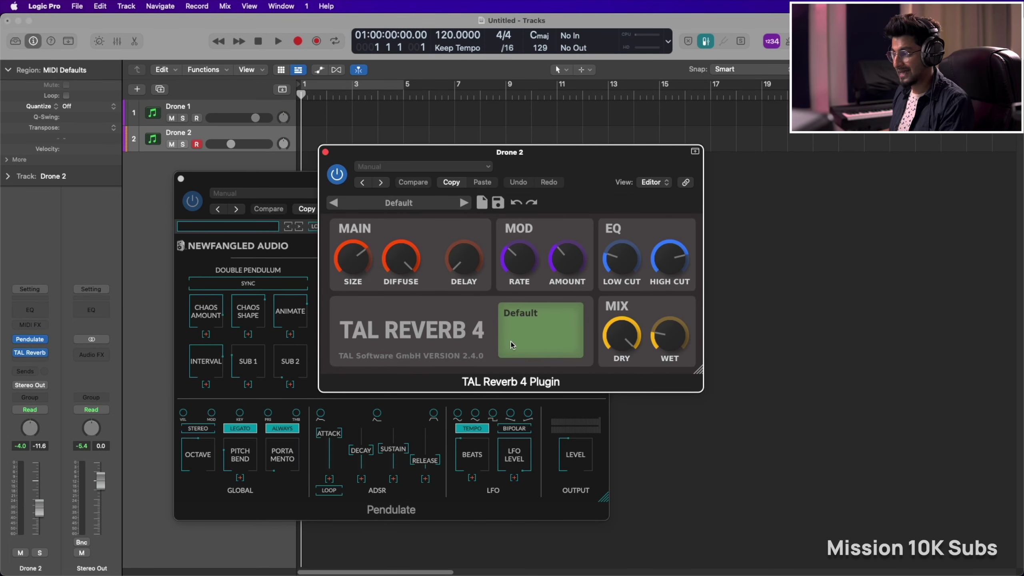
# Set TAL Reverb 4's wet mix to about 79.6% and size to 79.64%, lower the dry level, modulation and high cut, and close it.
pyautogui.moveTo(678, 348); pyautogui.dragTo(678, 270)
pyautogui.moveTo(626, 338); pyautogui.dragTo(619, 369)
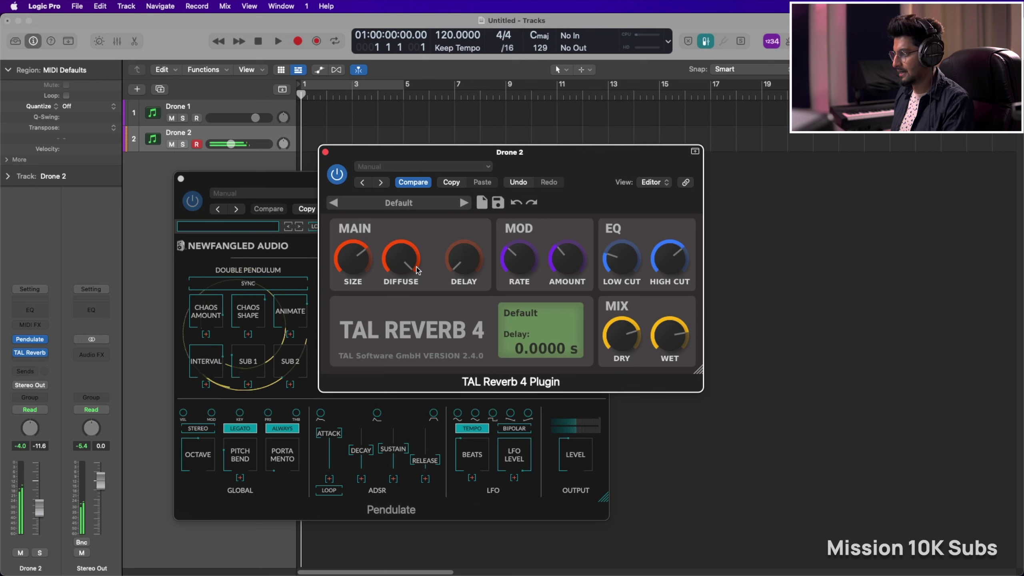
pyautogui.moveTo(352, 245); pyautogui.dragTo(352, 240)
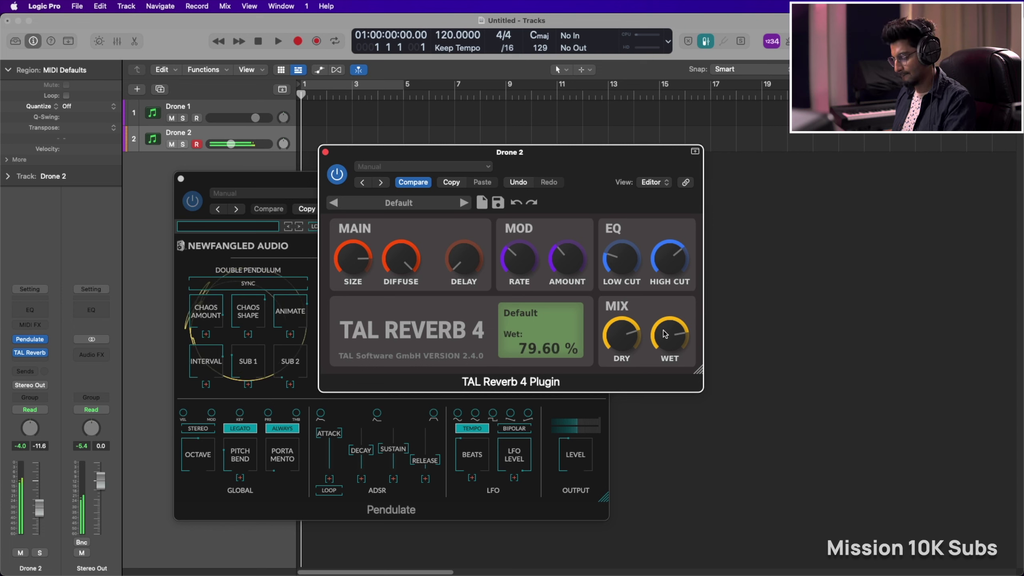
pyautogui.moveTo(664, 346); pyautogui.dragTo(621, 293)
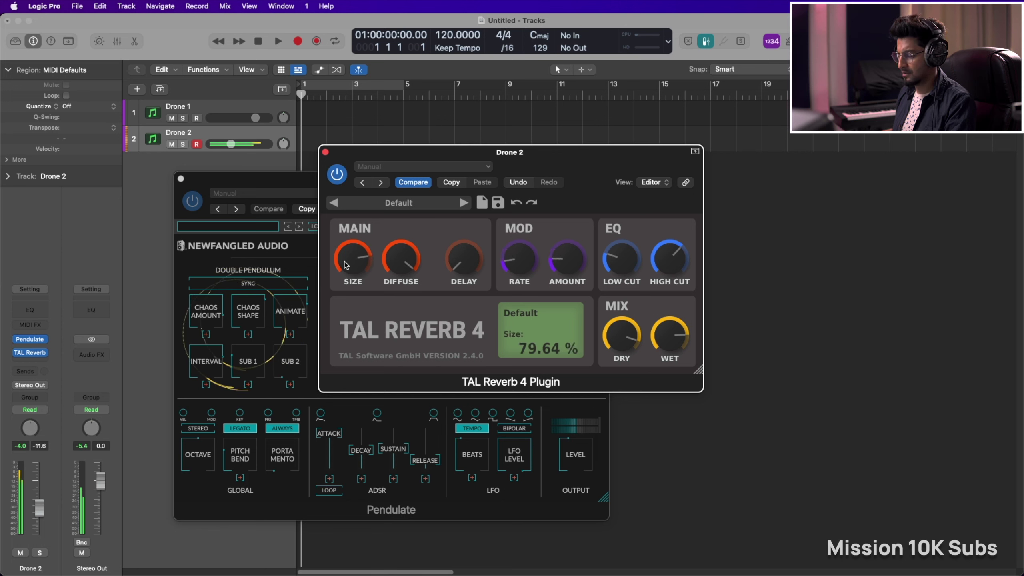
pyautogui.click(326, 152)
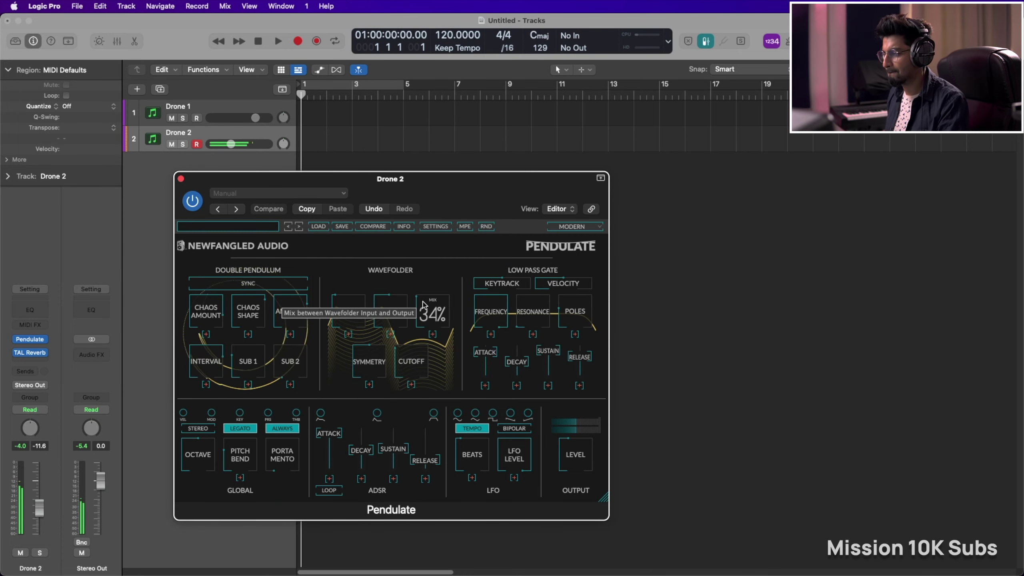